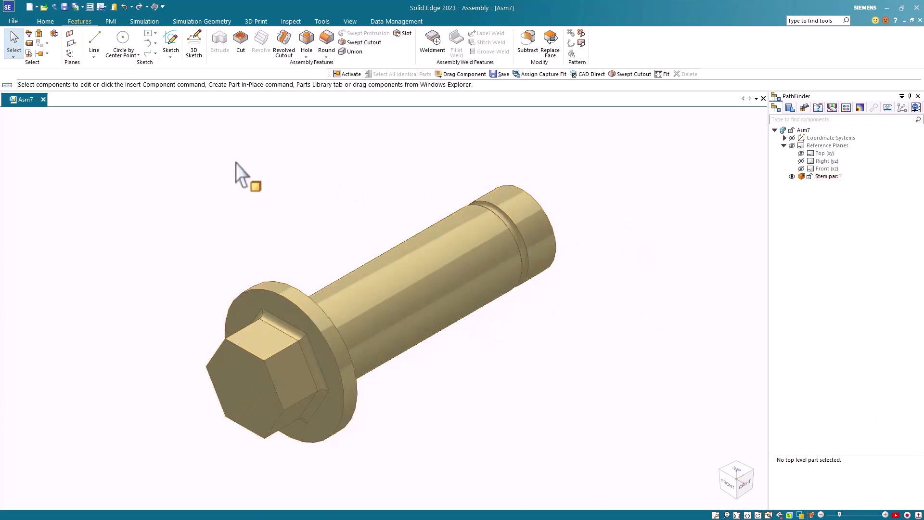
- Create Plane 2 parallel to the stem's end face, offset 11.60 mm toward the inner side
click(73, 43)
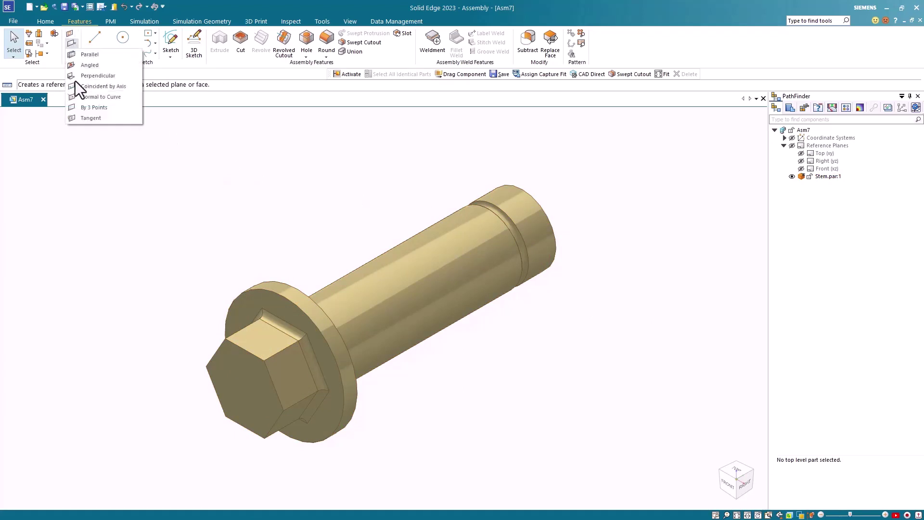
click(97, 53)
middle_drag(626, 258, 530, 231)
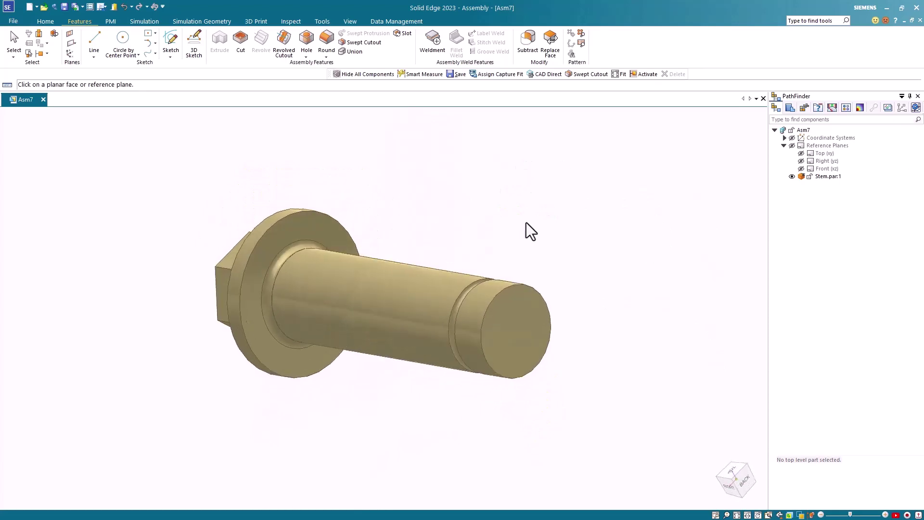
click(545, 343)
click(545, 343)
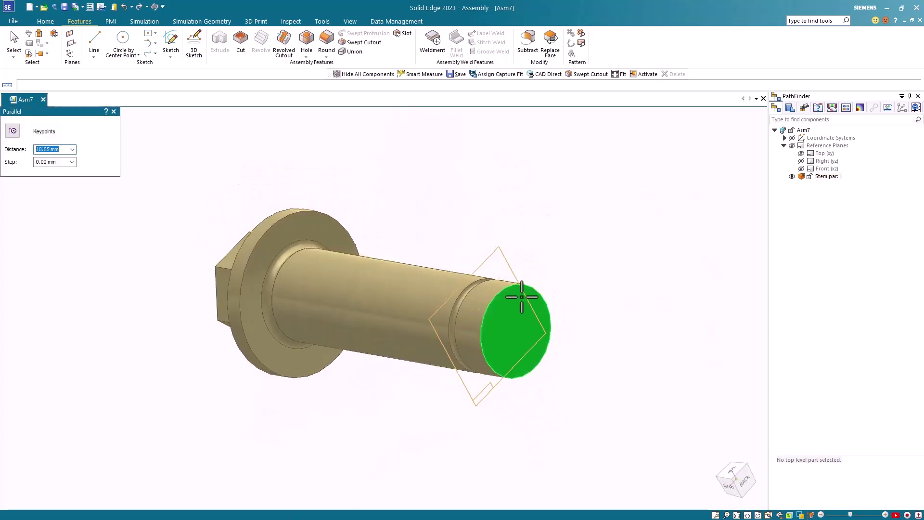
text(11.6)
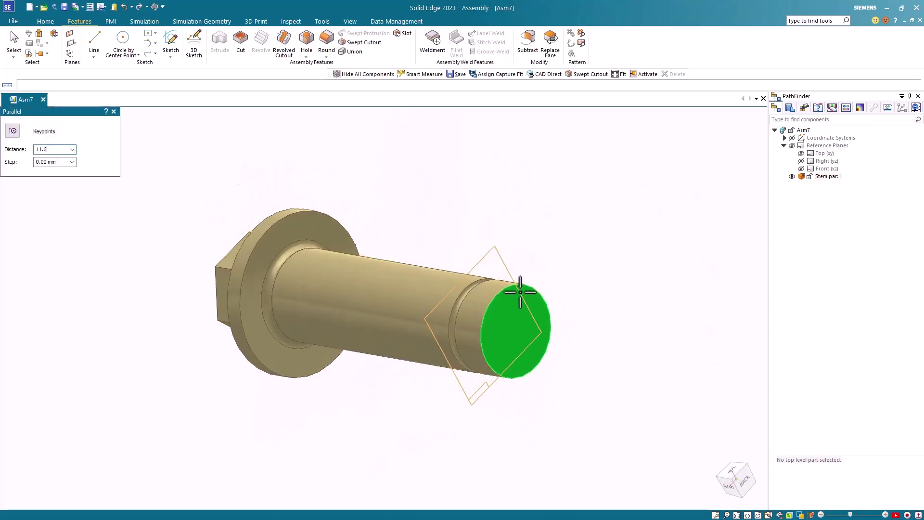
key(Return)
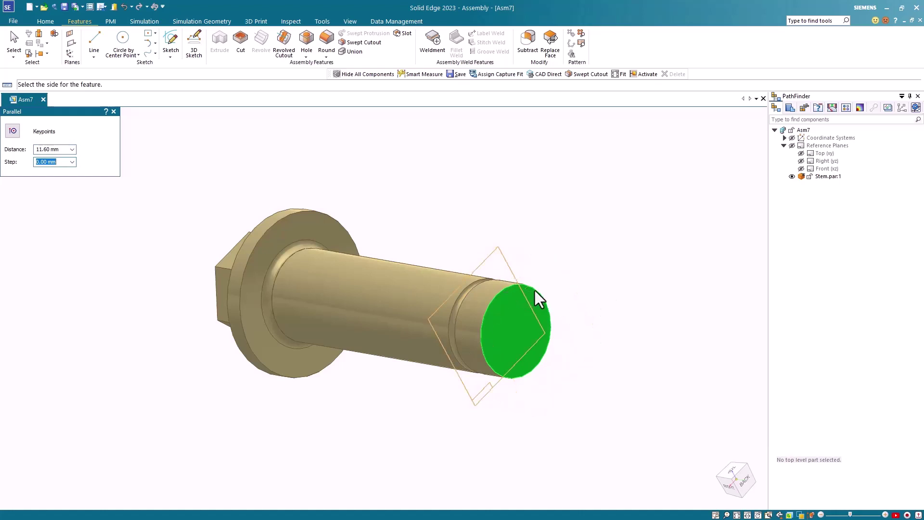
click(535, 290)
mouse_move(639, 385)
middle_down()
mouse_move(736, 368)
mouse_move(713, 361)
mouse_move(719, 303)
mouse_move(721, 403)
mouse_move(758, 336)
middle_up()
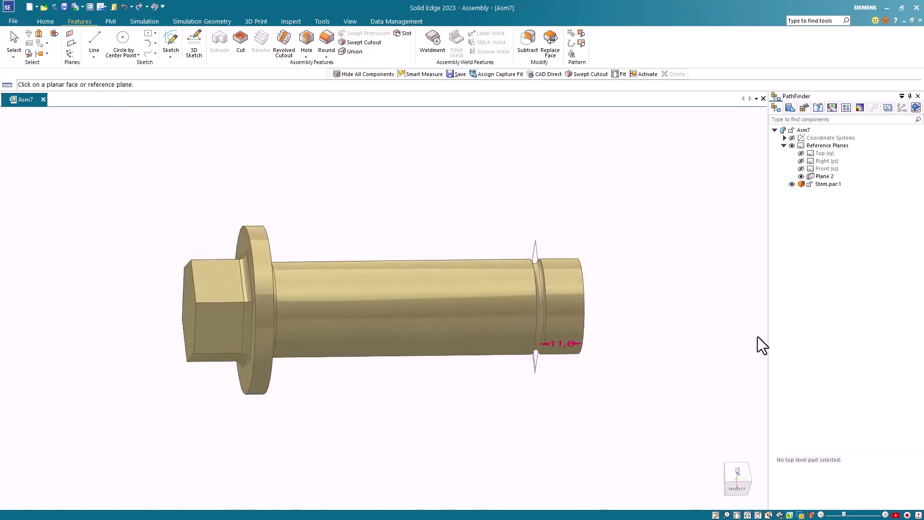
- Drag 1 inch O-Ring.par from the Parts Library into the assembly and show its reference planes
click(790, 108)
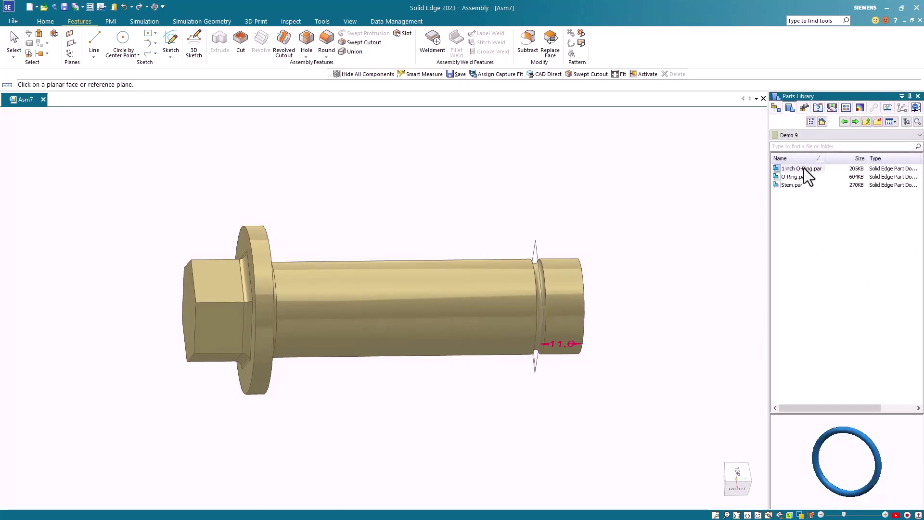
drag(806, 168, 626, 169)
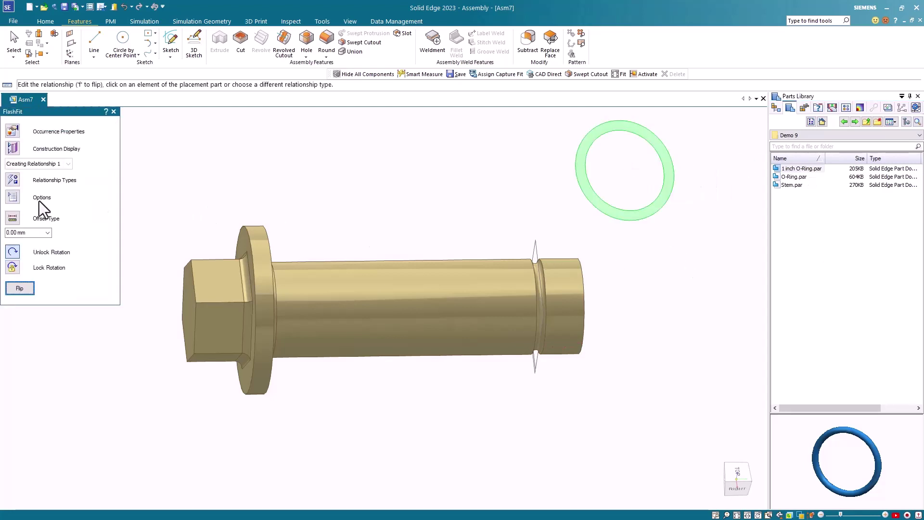
click(16, 148)
click(18, 147)
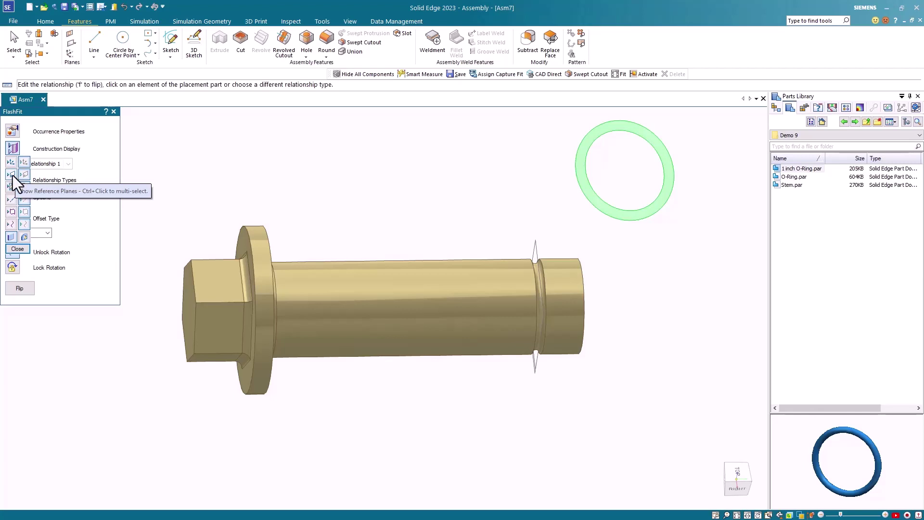
click(11, 175)
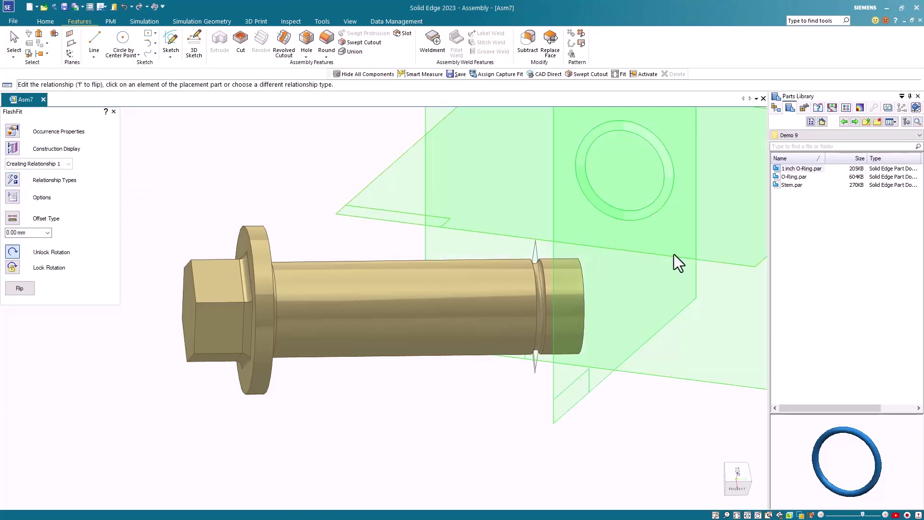
- Align the O-ring's plane with the stem groove and its axis with the stem axis
scroll(407, 235, down, 3)
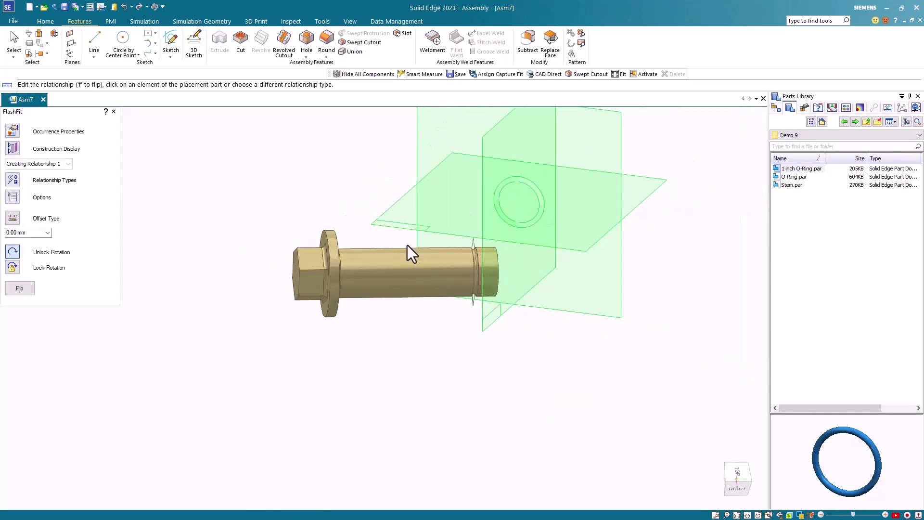
click(407, 244)
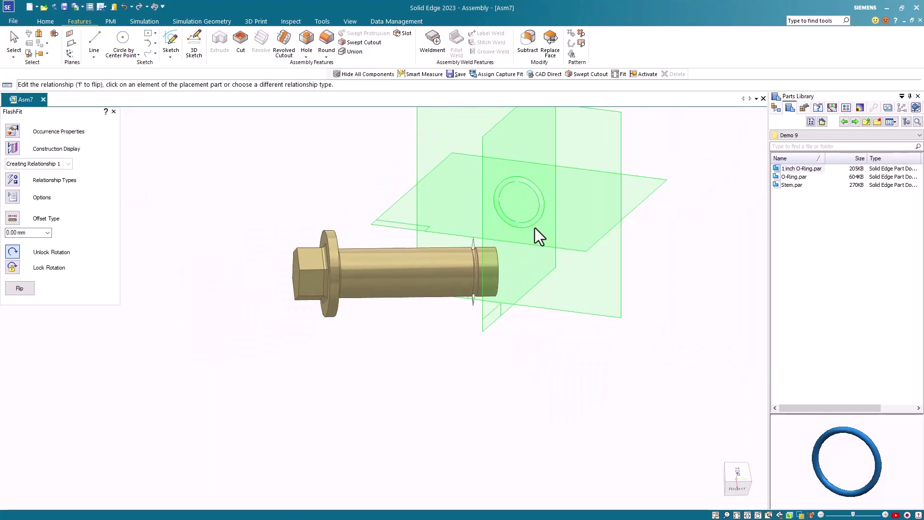
click(475, 243)
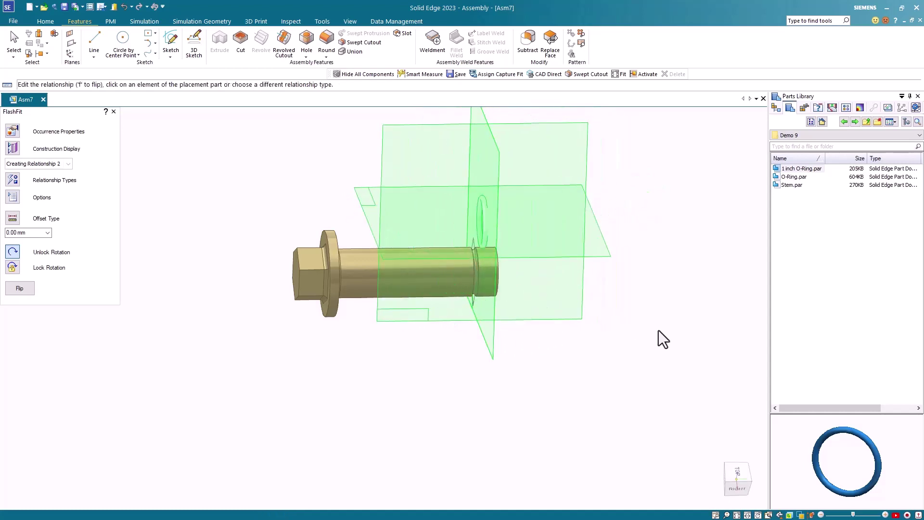
click(484, 215)
click(432, 272)
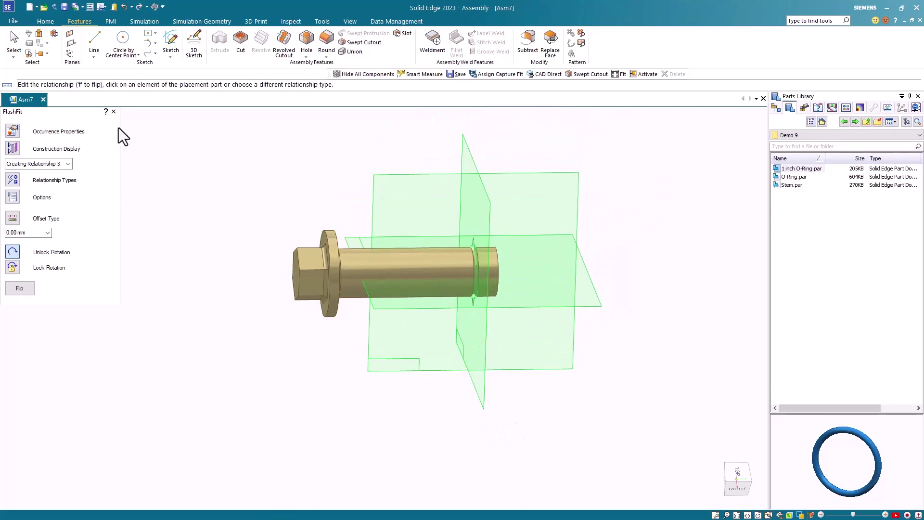
click(114, 112)
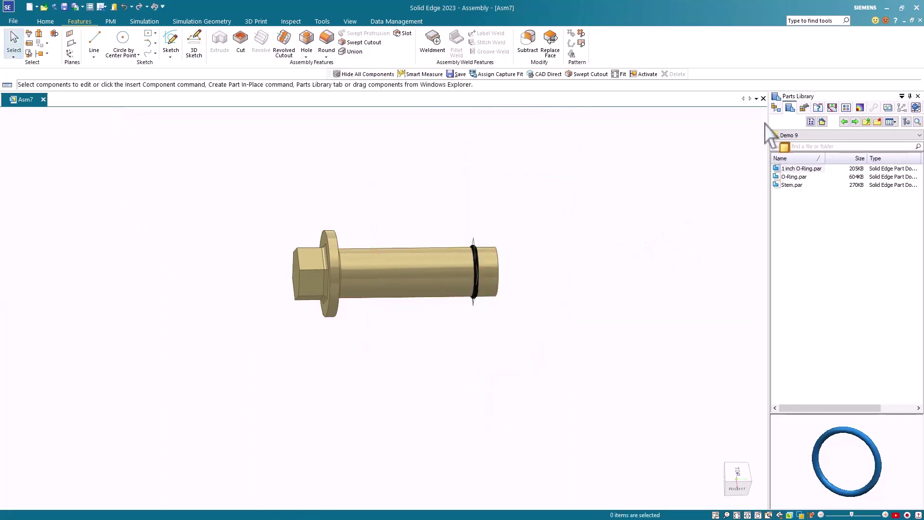
- Hide Plane 2 in PathFinder so only the stem and O-ring show
click(774, 109)
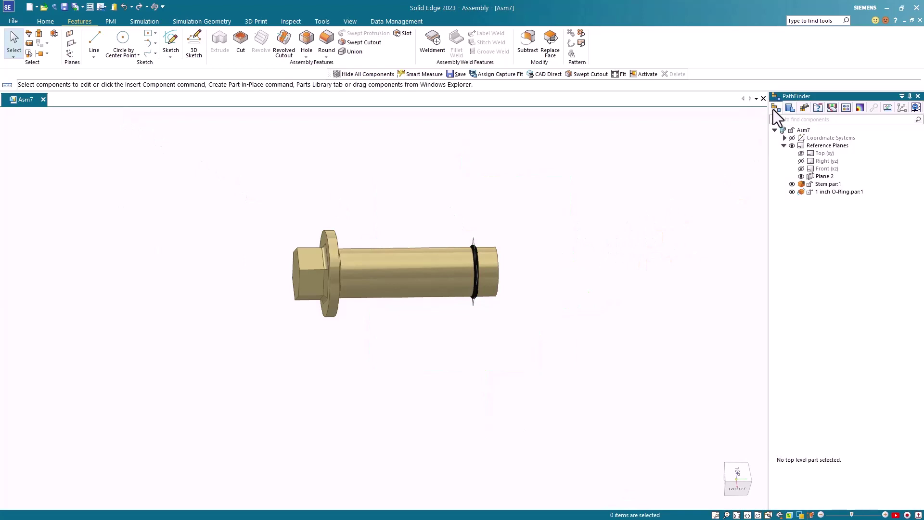
click(801, 176)
scroll(457, 243, up, 5)
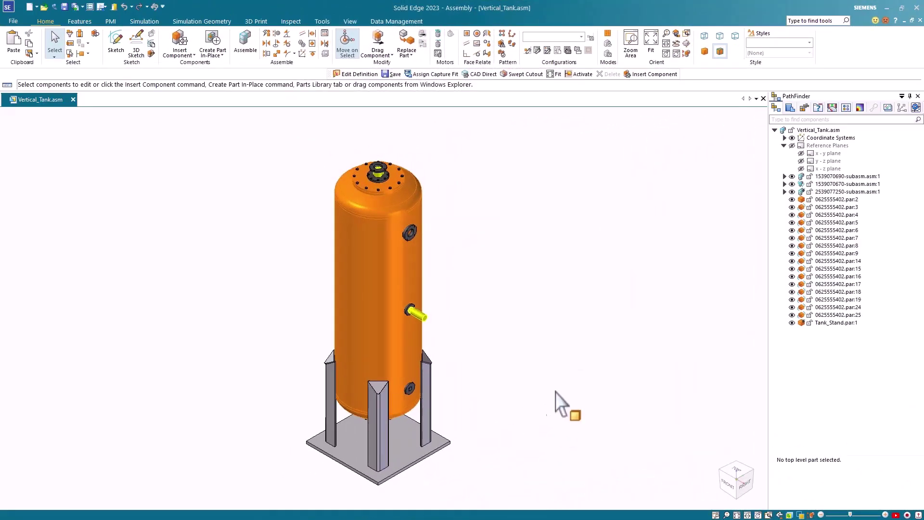
- Begin a Label-mapped decal and load Warning signage.png as its image
click(349, 22)
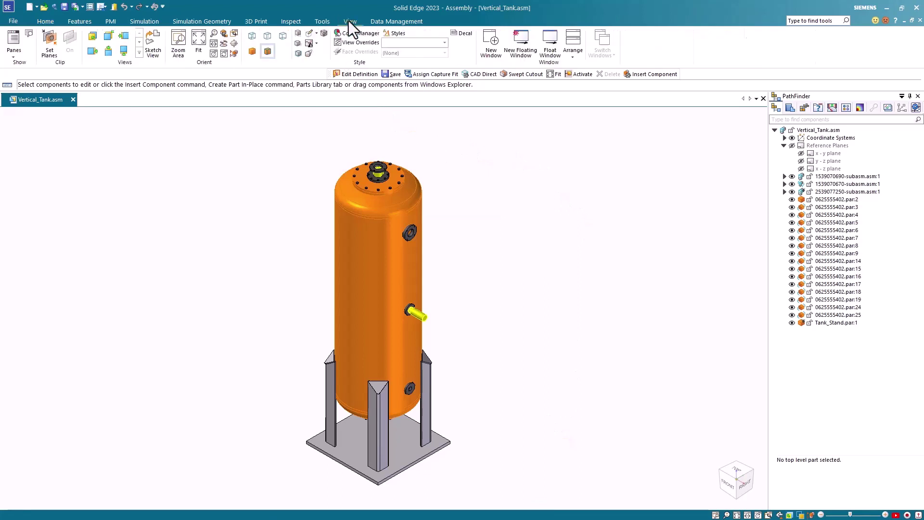
click(460, 34)
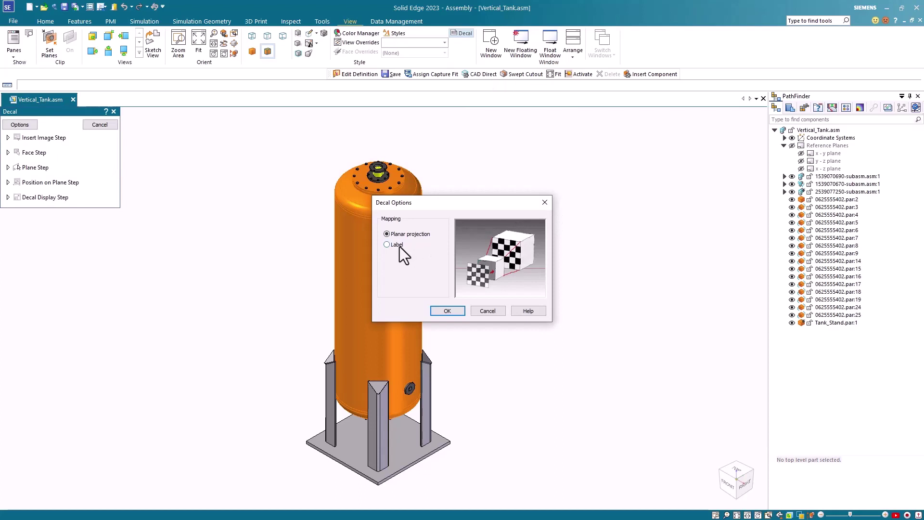
click(399, 247)
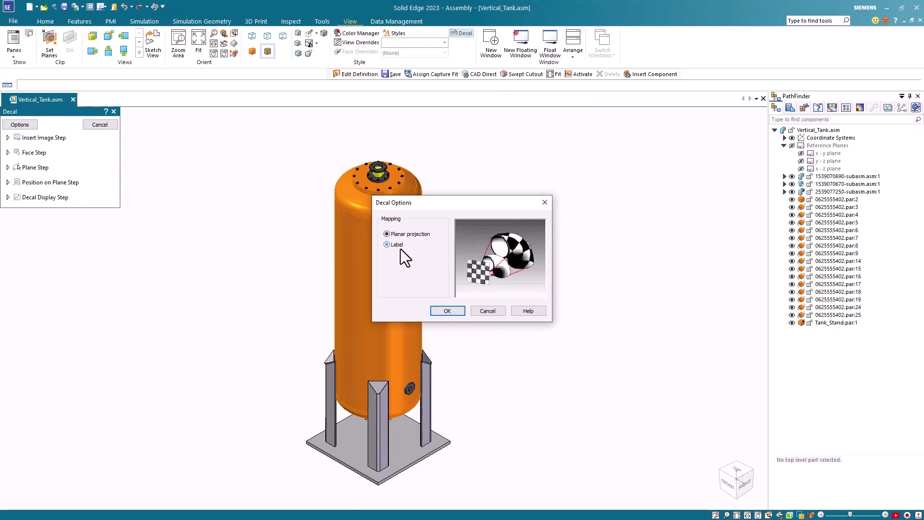
click(451, 312)
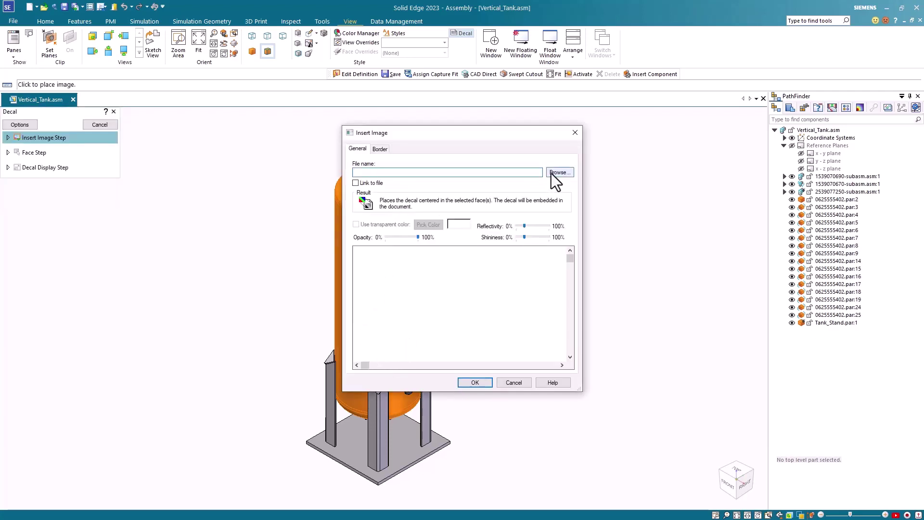
click(551, 173)
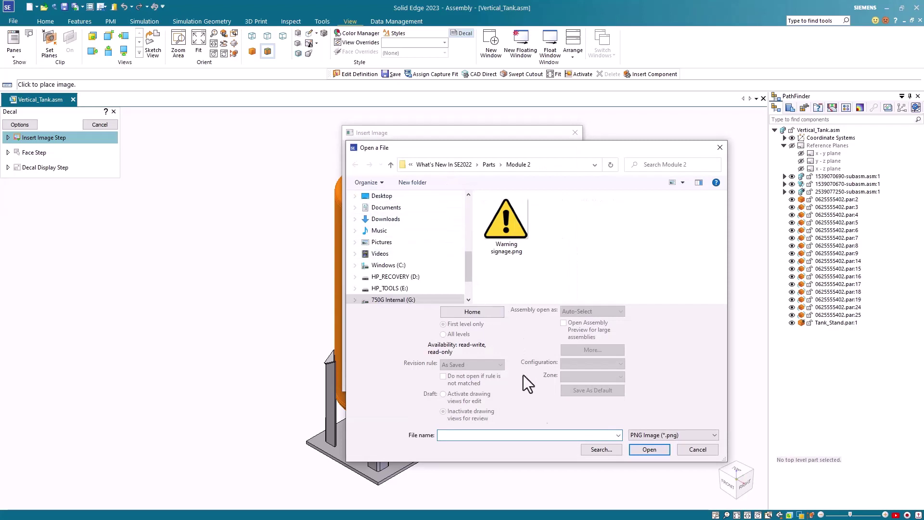
click(520, 229)
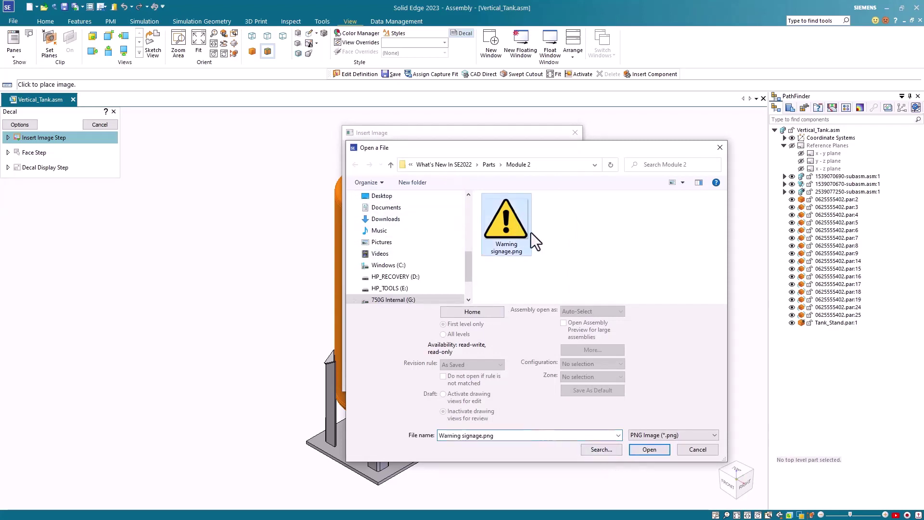
click(652, 450)
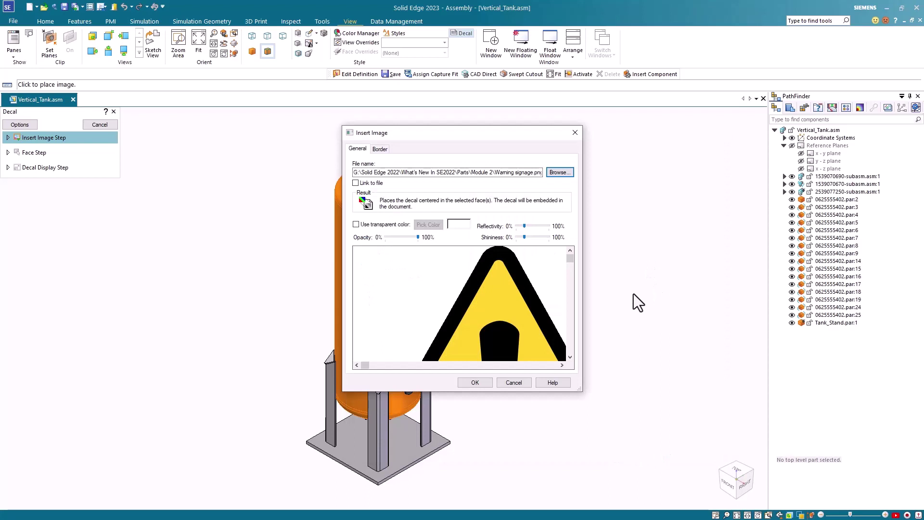
- Place the warning decal on the tank's cylinder face with Offset x set to -0.50
click(475, 383)
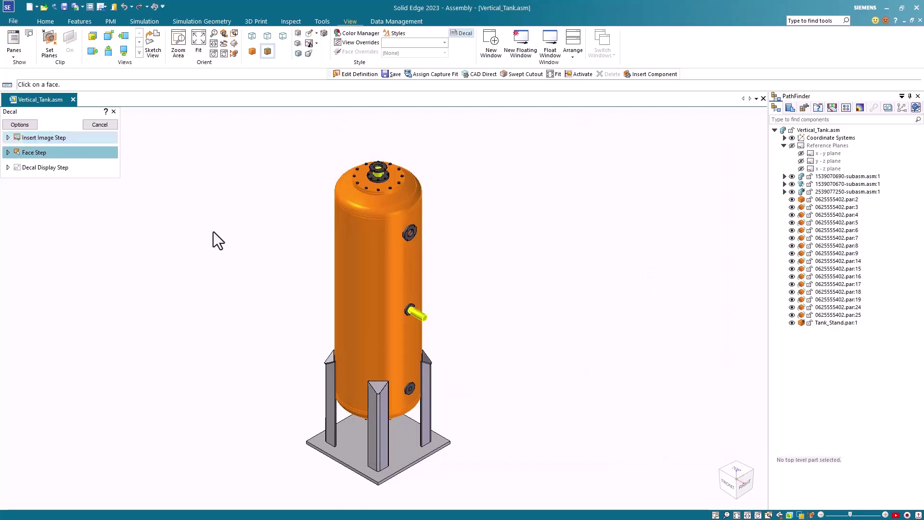
click(368, 281)
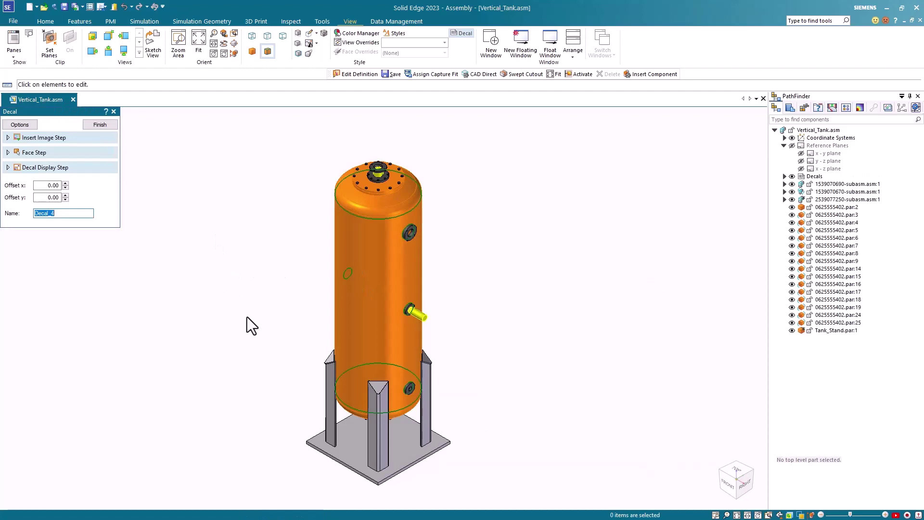
middle_drag(247, 317, 298, 318)
middle_drag(380, 299, 373, 300)
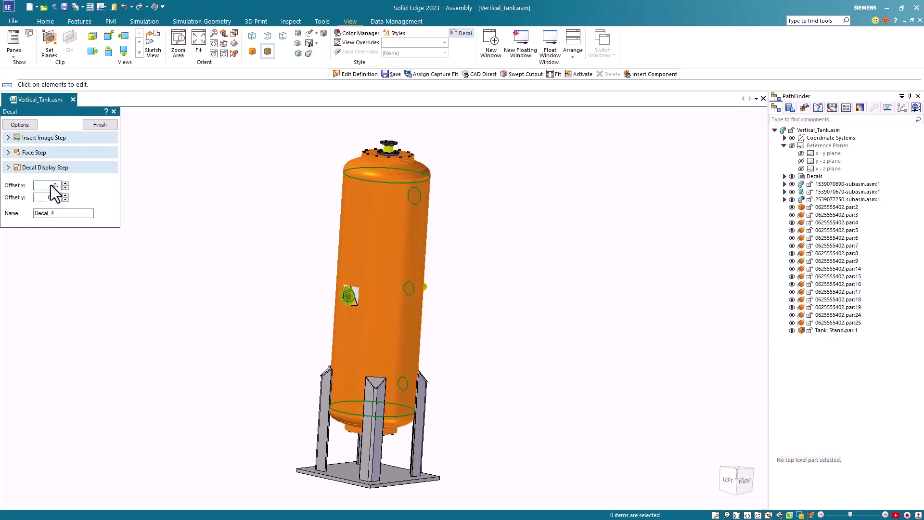
text(5)
key(Return)
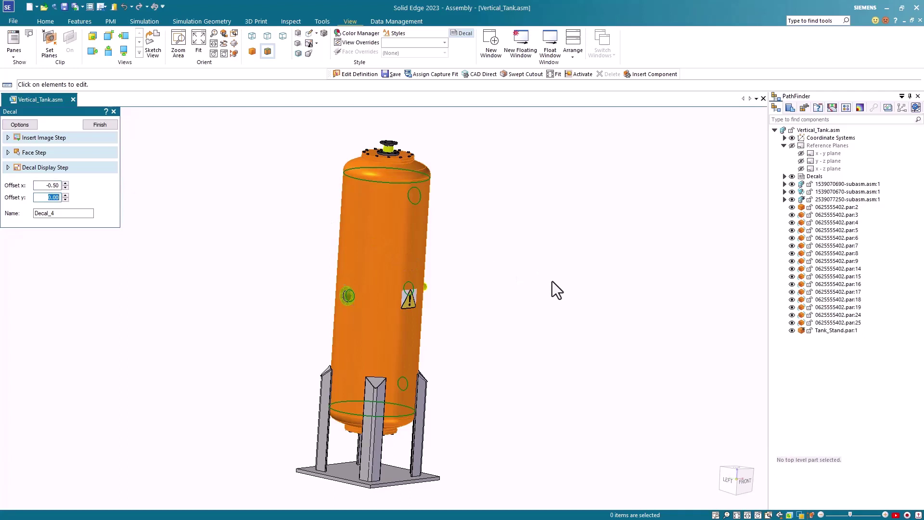
middle_drag(553, 281, 483, 285)
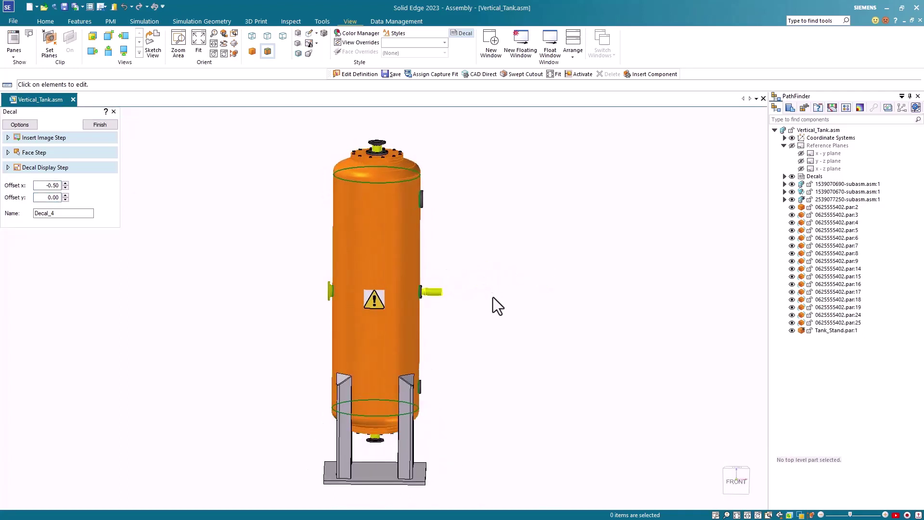
click(99, 125)
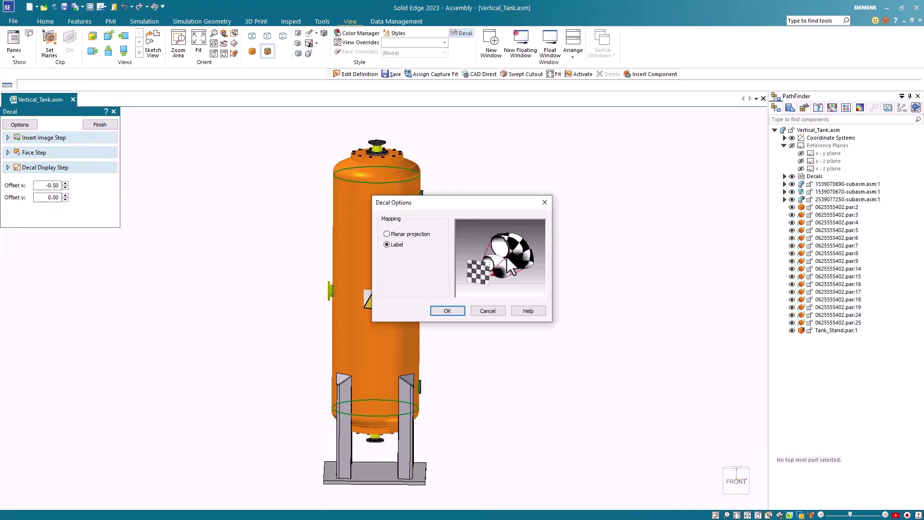
- Confirm the label mapping, inspect the decal on the tank, and expand Decals to show Decal 4
click(486, 310)
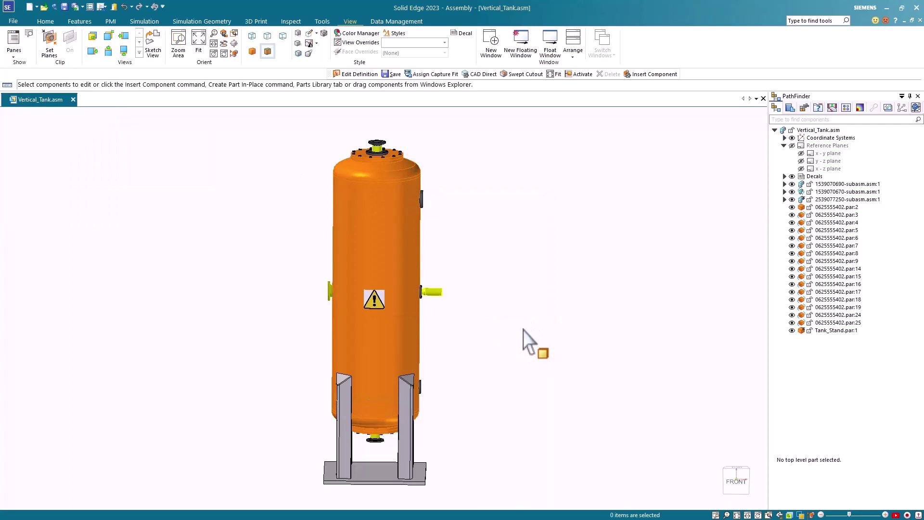
middle_drag(524, 330, 543, 347)
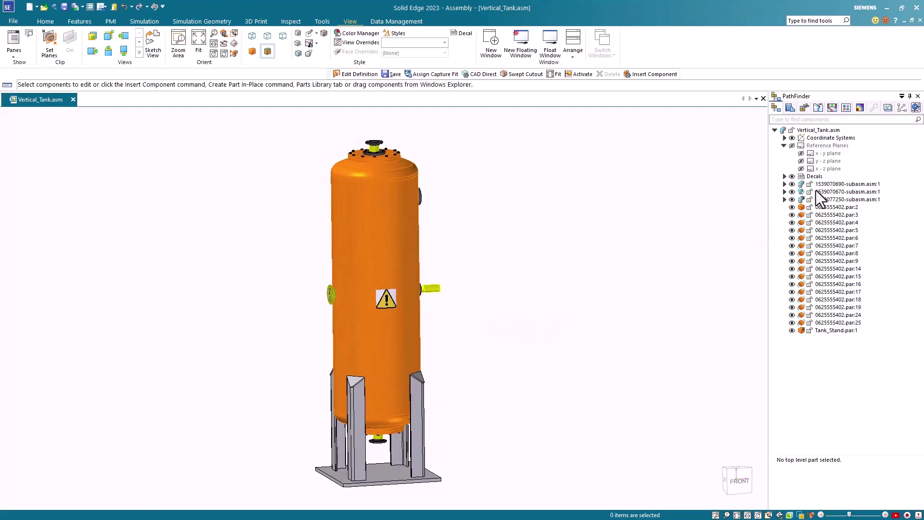
click(784, 176)
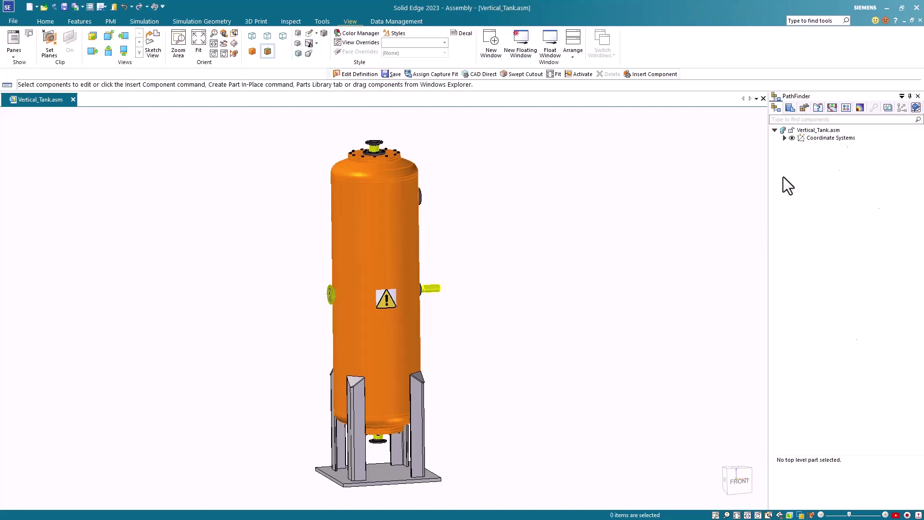
- Edit Decal 4's definition, flip the image vertically, and finish the edit
click(819, 184)
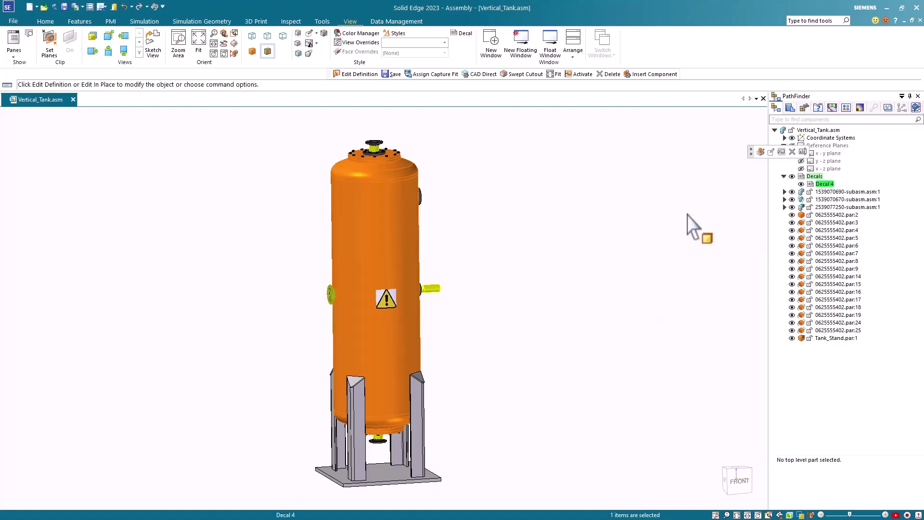
click(760, 150)
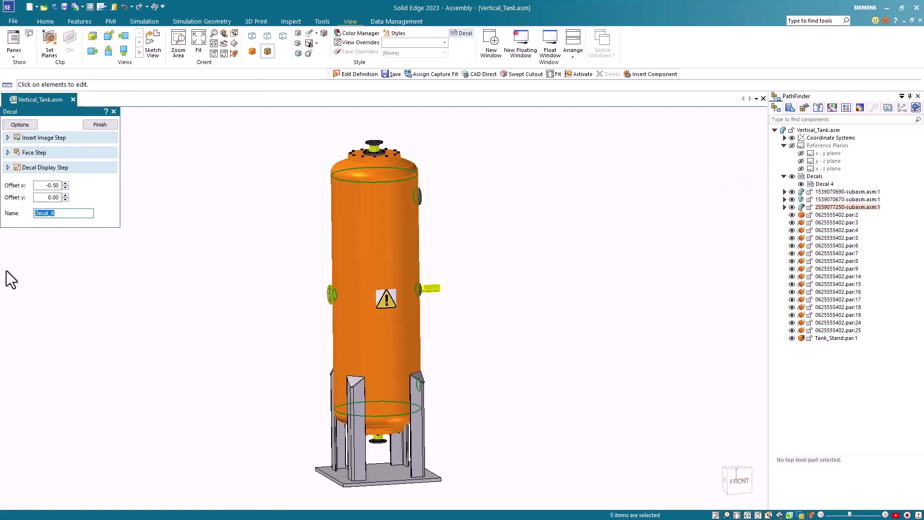
click(42, 169)
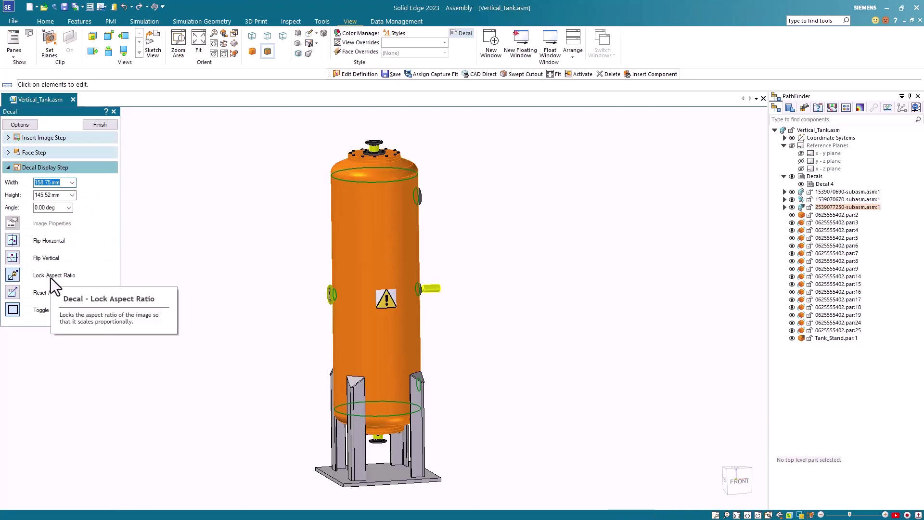
click(13, 257)
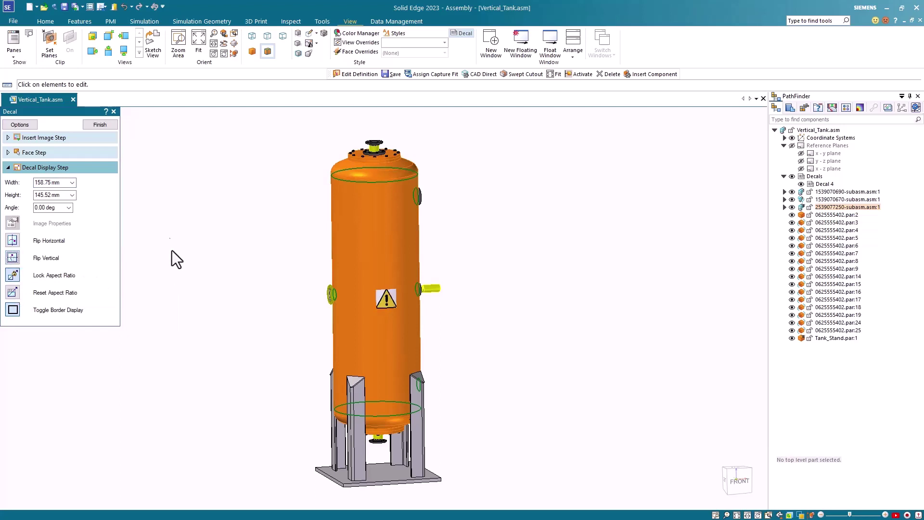
click(102, 124)
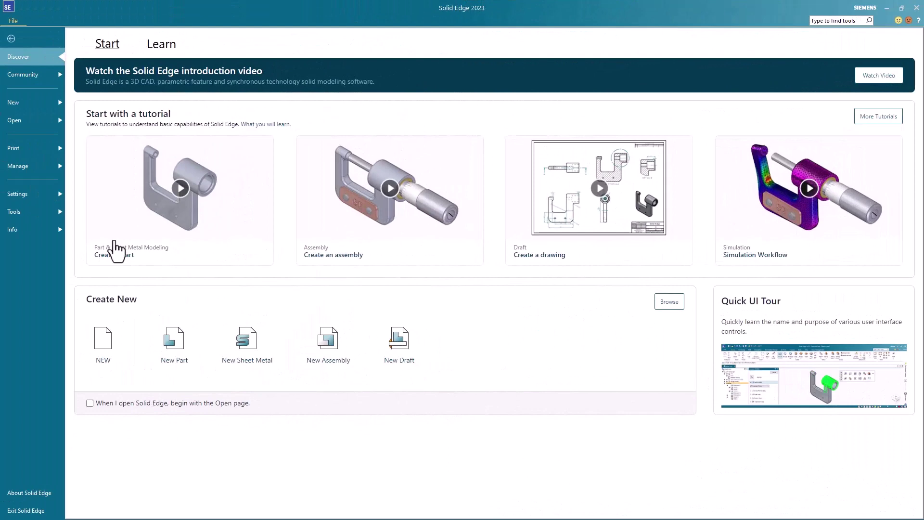
- Launch Tools > Compare Drawings from the File backstage and enlarge its window to nearly full screen
click(23, 212)
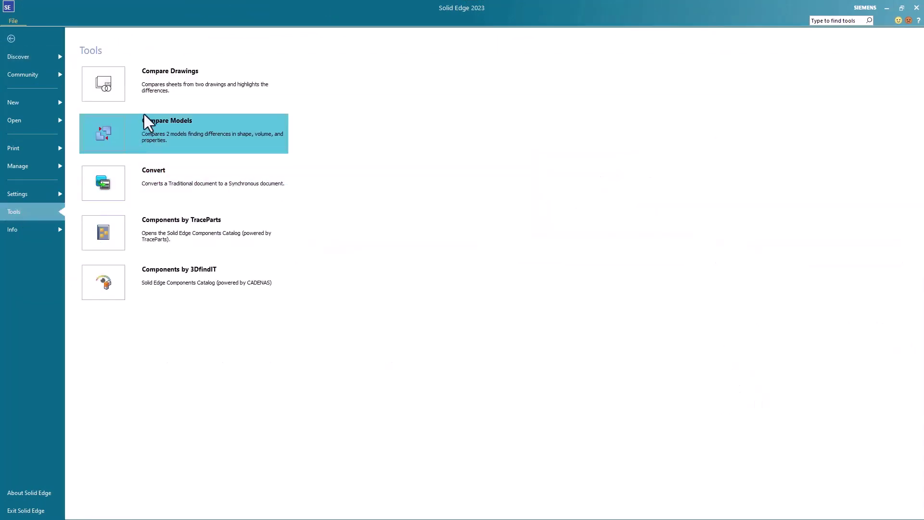
click(171, 85)
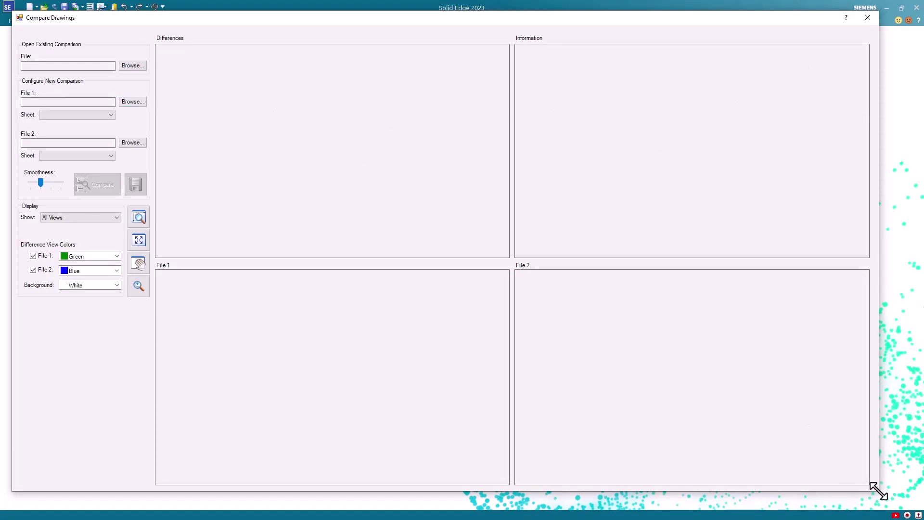
drag(878, 490, 911, 503)
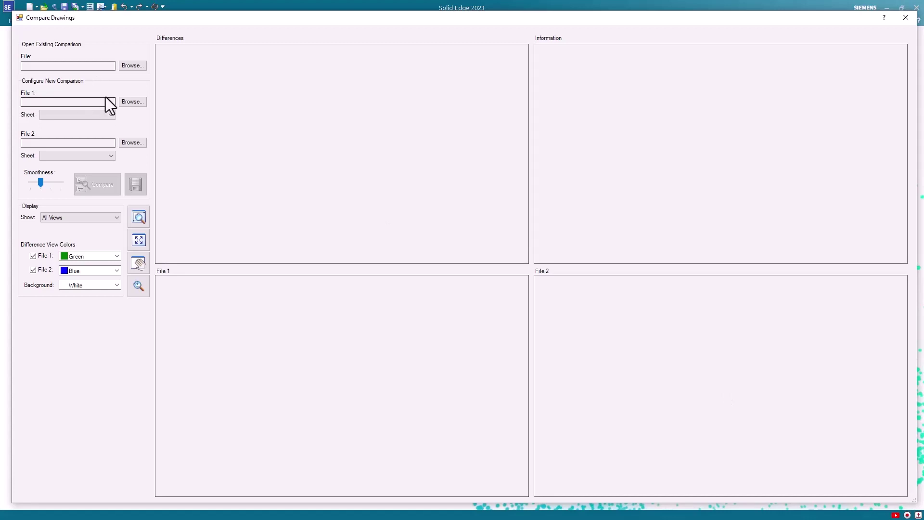
- Load Compare sheet-1.dft as File 1 and Compare sheet-2.dft as File 2
click(134, 104)
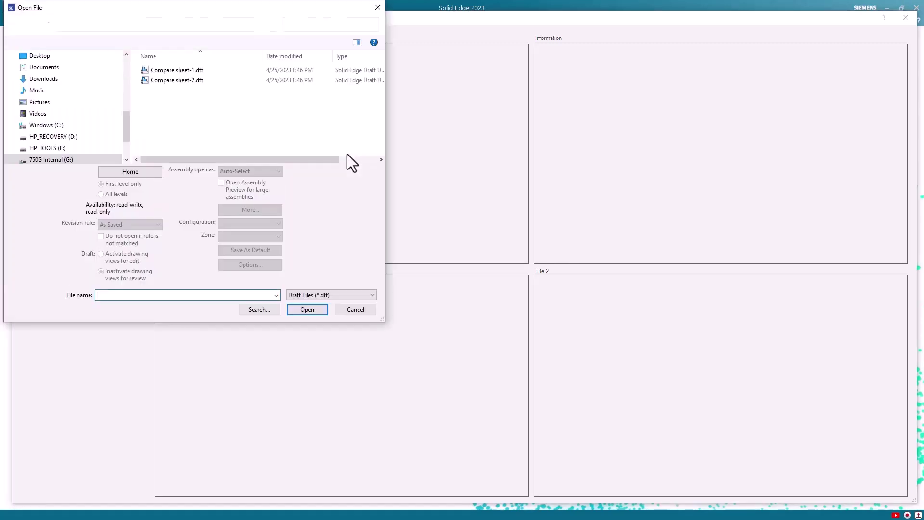
click(191, 71)
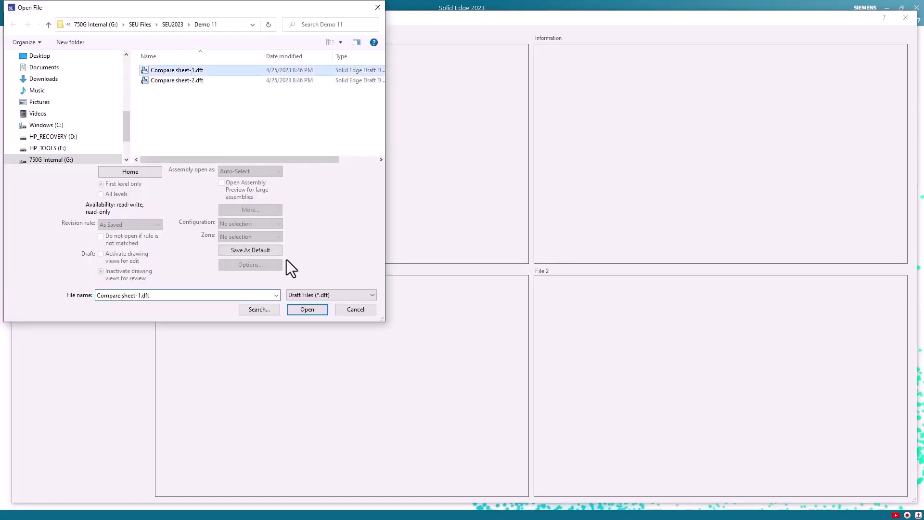
click(310, 310)
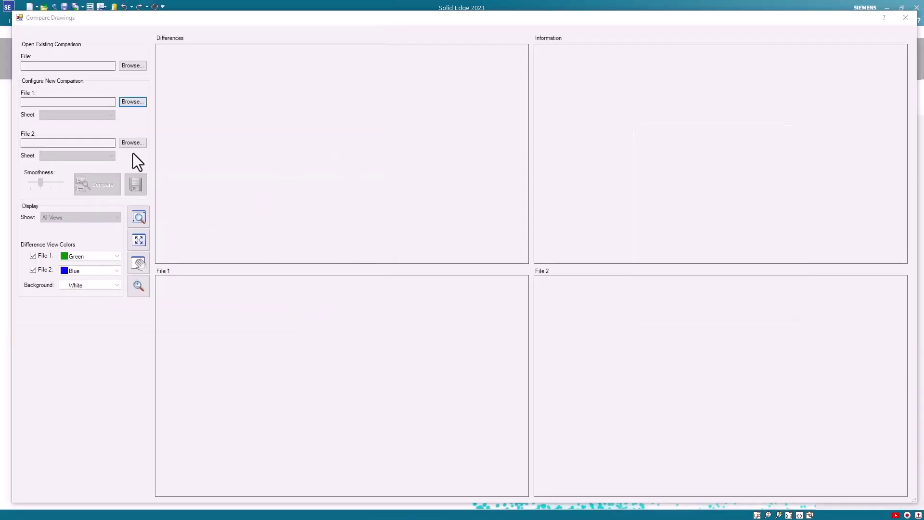
click(133, 144)
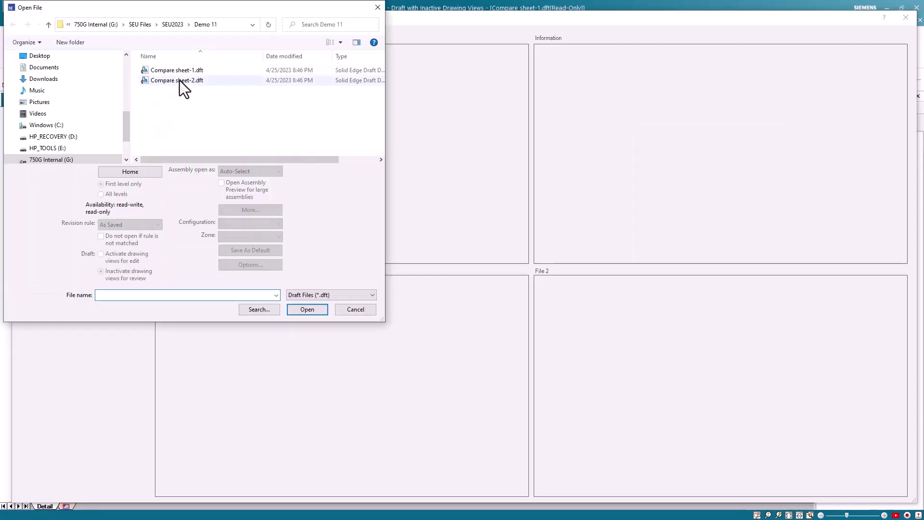
click(180, 80)
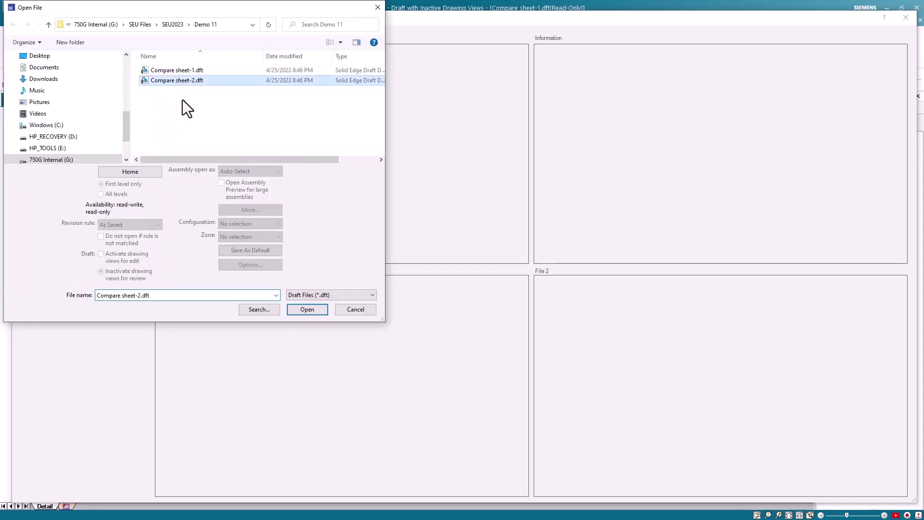
click(306, 311)
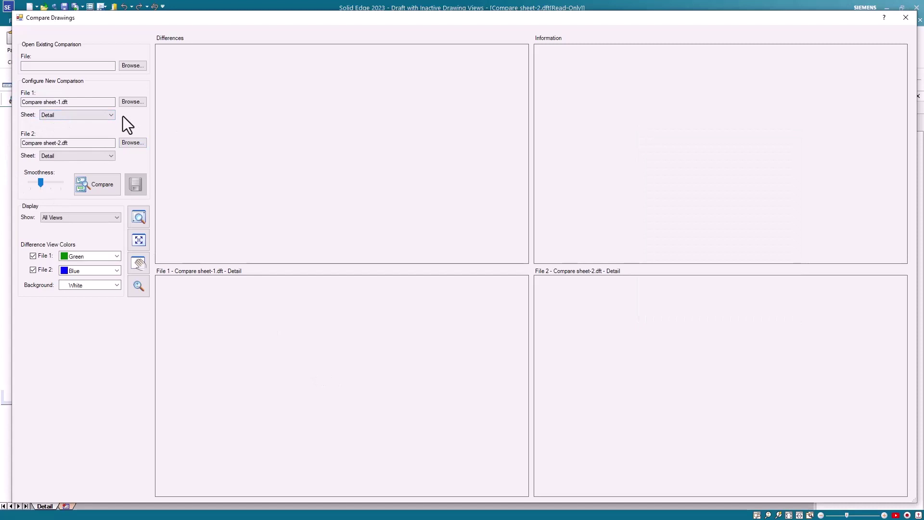
- Keep Detail as the sheet for both File 1 and File 2
click(110, 115)
click(109, 123)
click(111, 154)
click(110, 155)
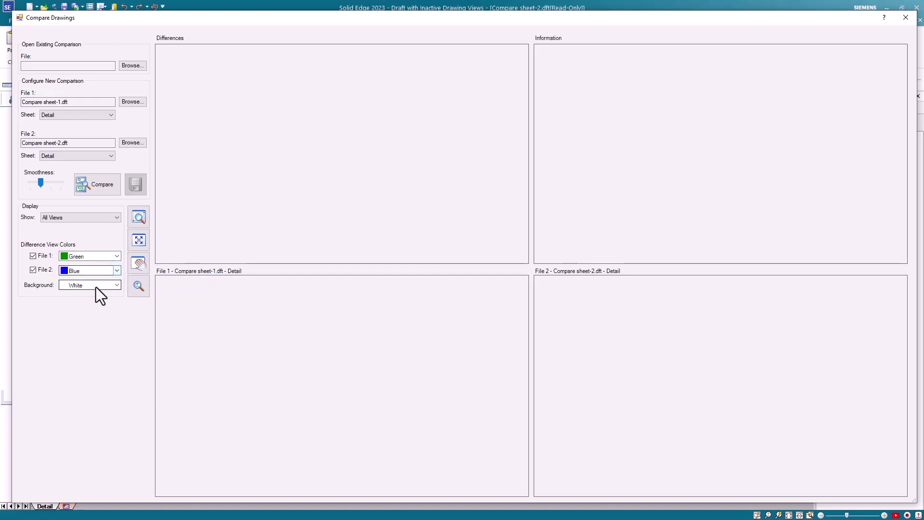
- Run the drawing comparison, set Show to All Views, and save the result
click(109, 186)
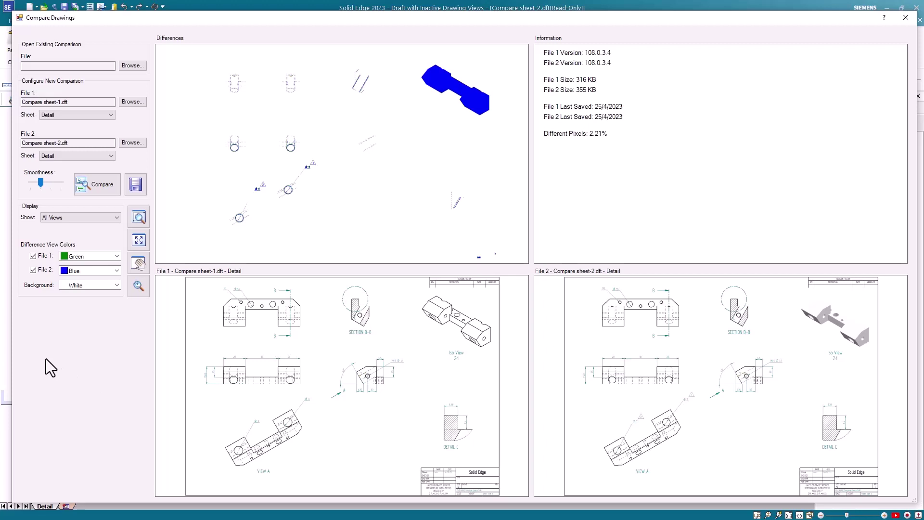
click(116, 216)
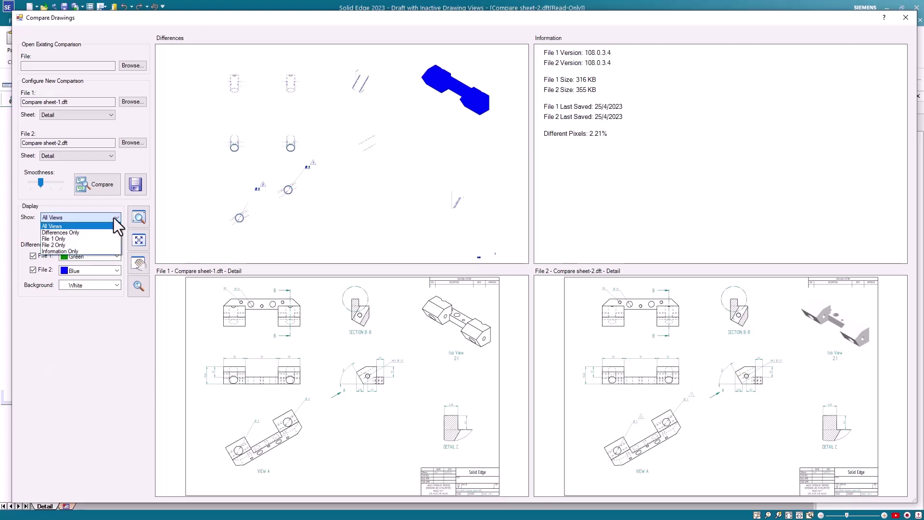
click(94, 233)
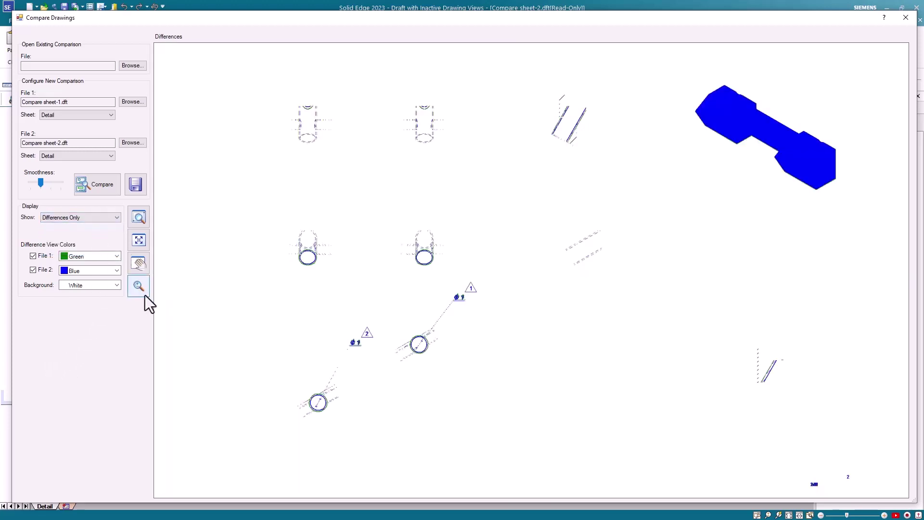
click(116, 216)
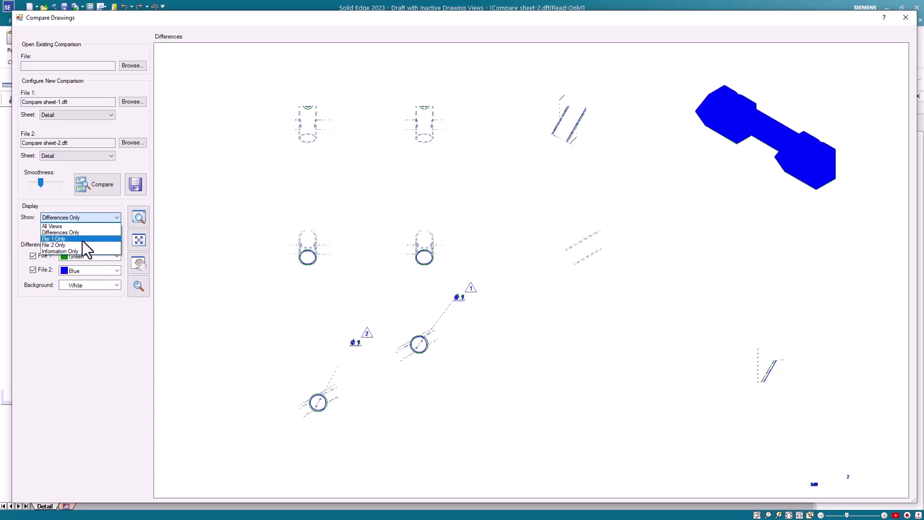
click(88, 227)
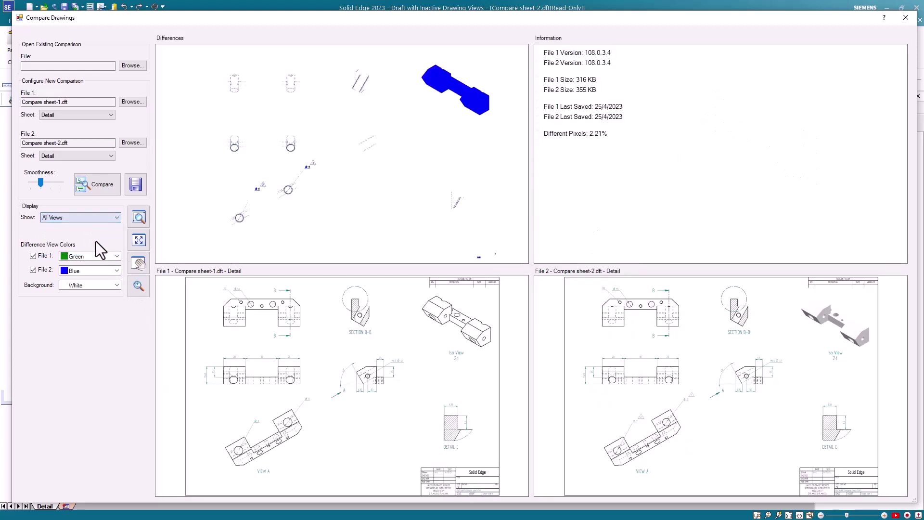
click(136, 186)
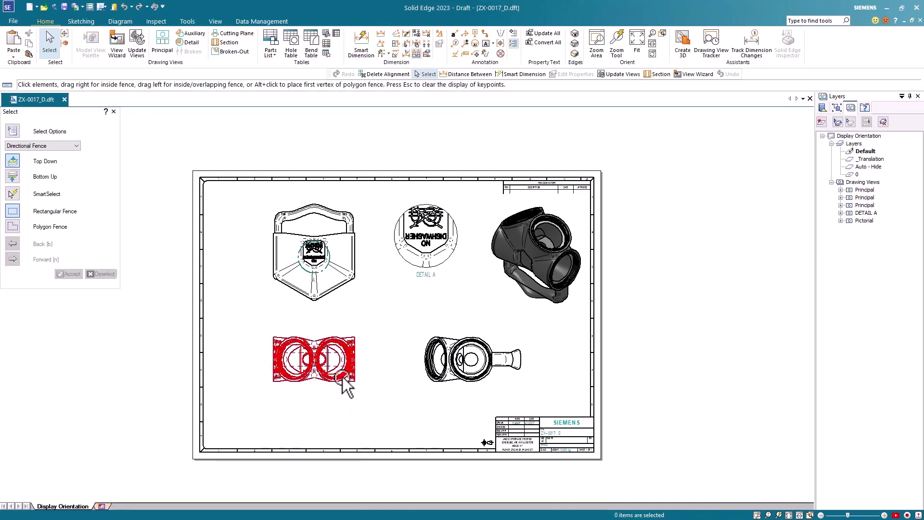
- Reorient the lower-left drawing view to Front View, letting aligned views follow, then deselect it
click(366, 404)
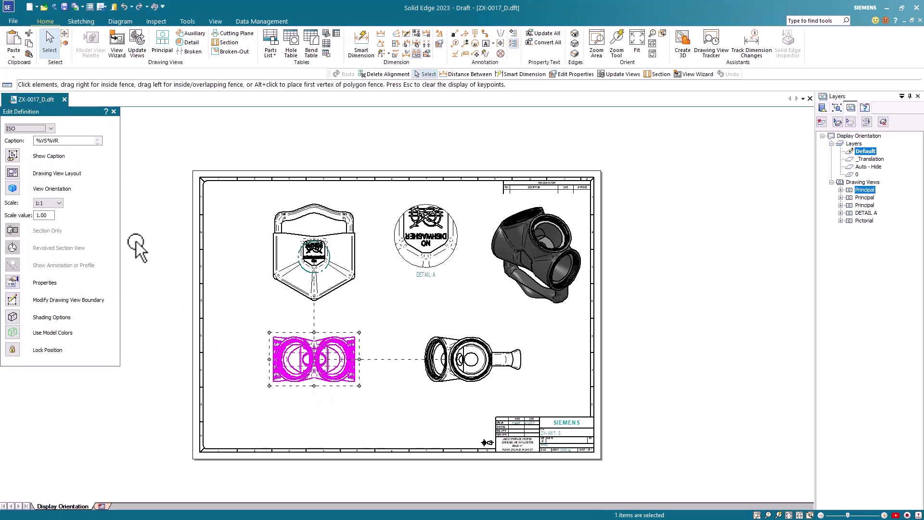
click(12, 189)
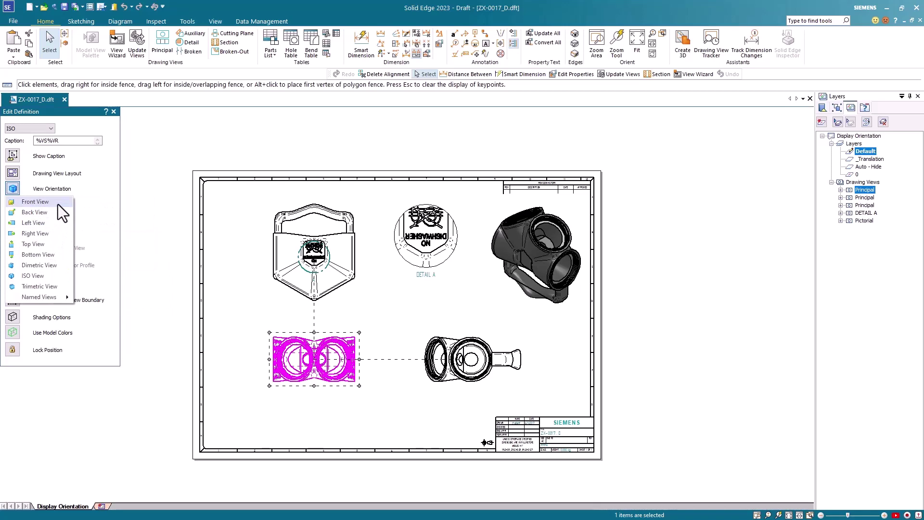
click(58, 204)
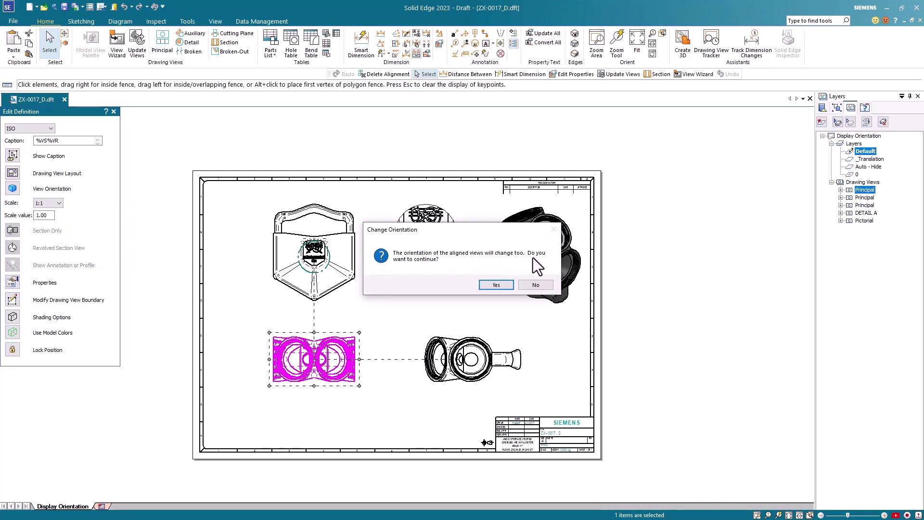
click(496, 284)
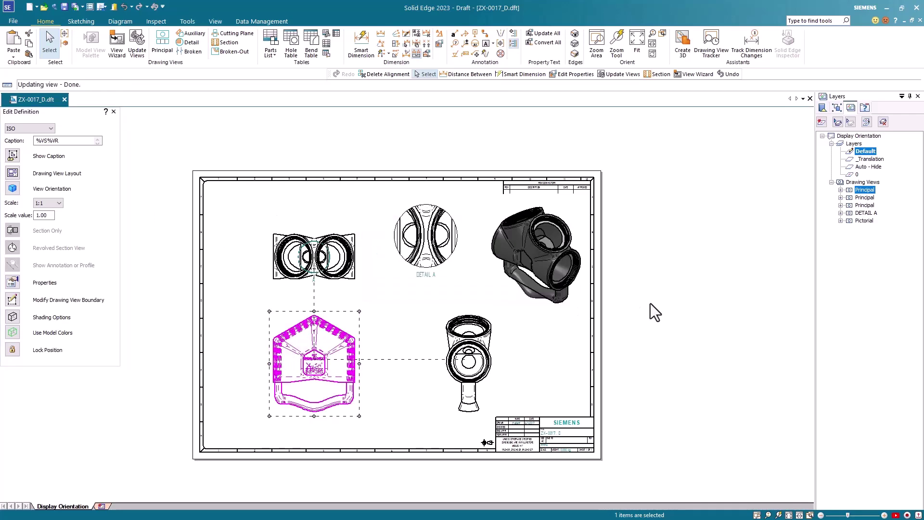
click(657, 352)
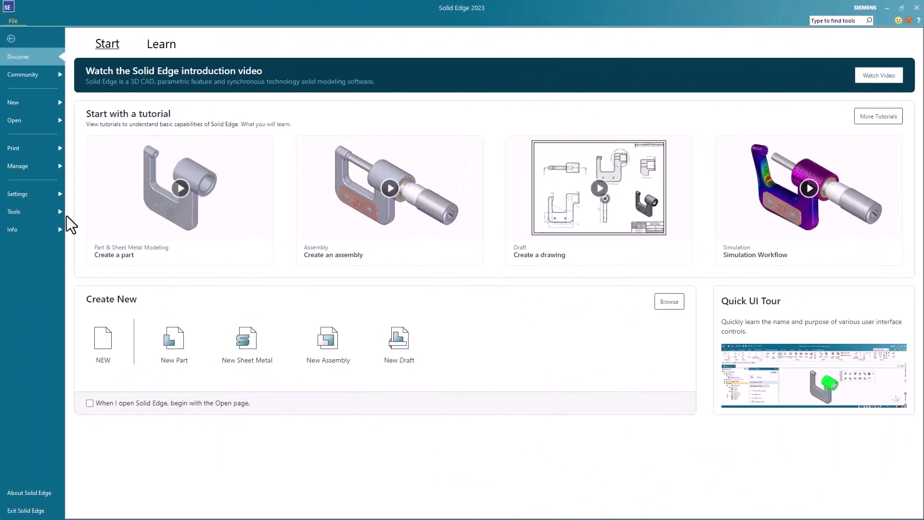
- Review the Helpers page in Solid Edge Options, then bring up the File Open page
click(24, 195)
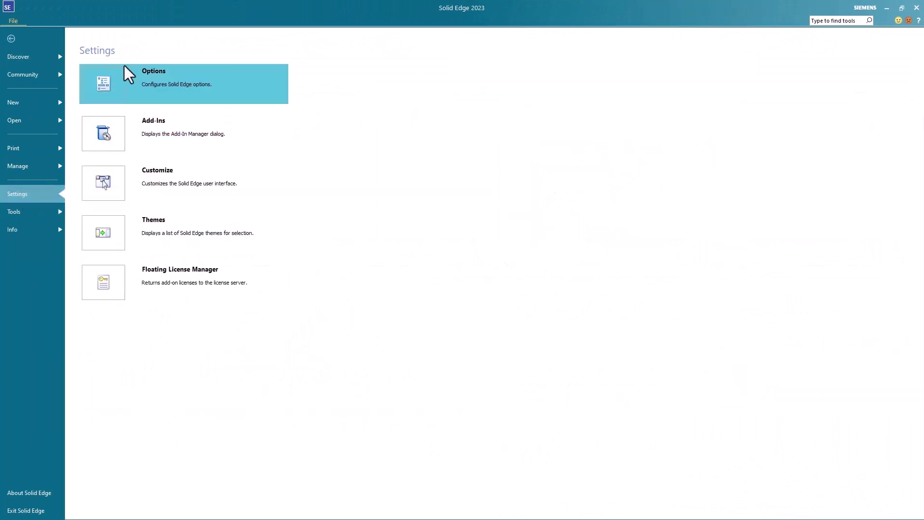
click(149, 77)
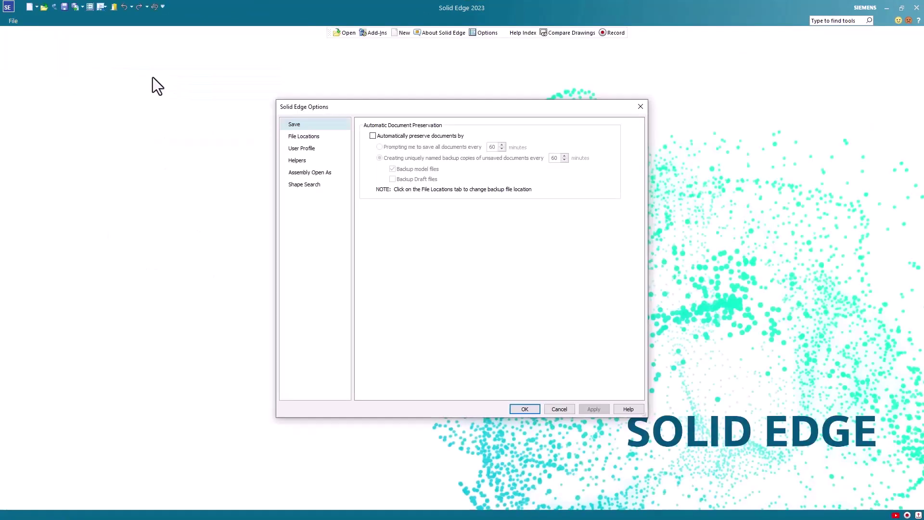
click(305, 164)
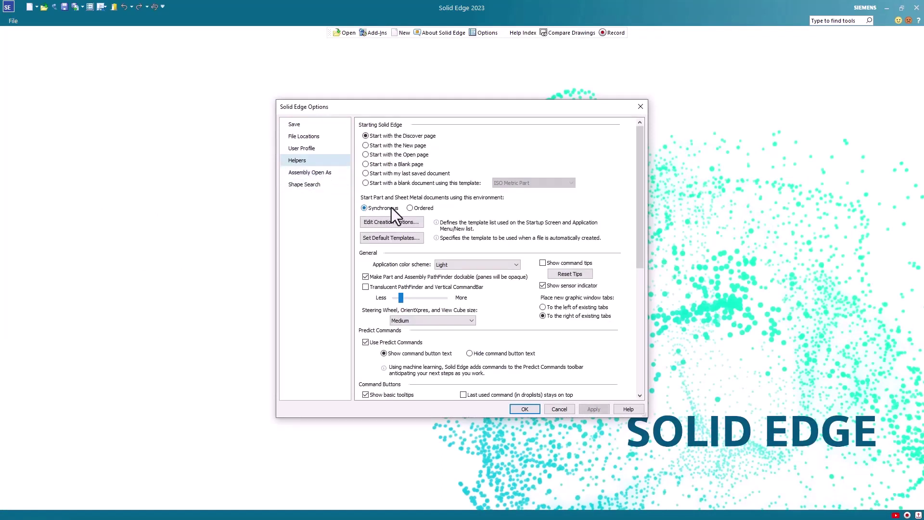
click(525, 409)
click(12, 20)
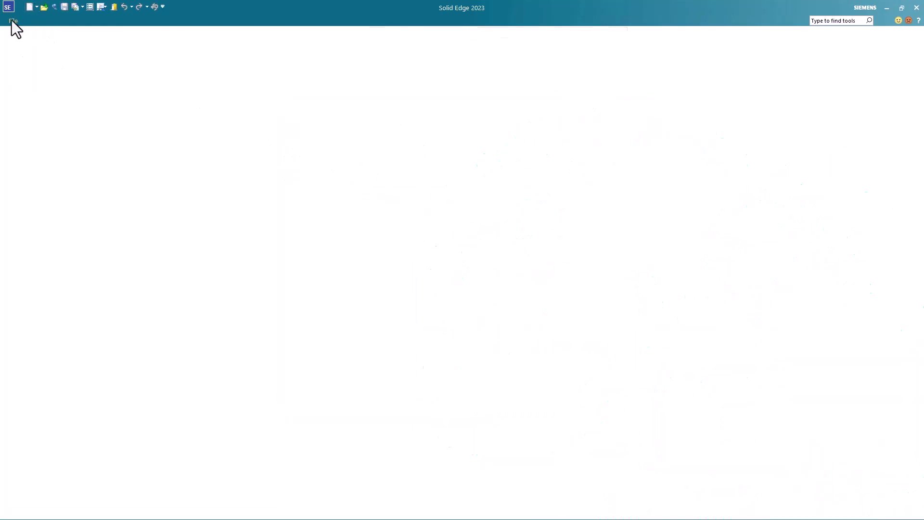
- Open the Pro/ENGINEER assembly f016396.asm.21 using the iso metric assembly.asm template
click(107, 102)
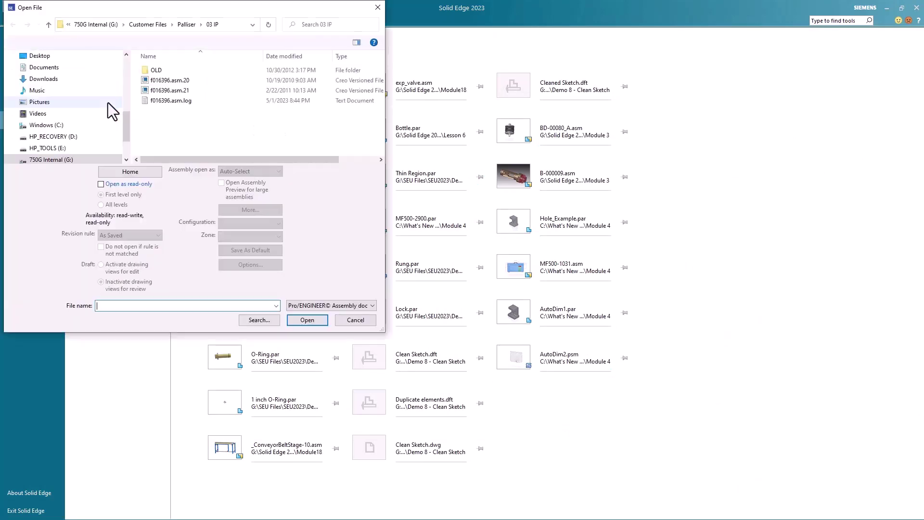
click(373, 306)
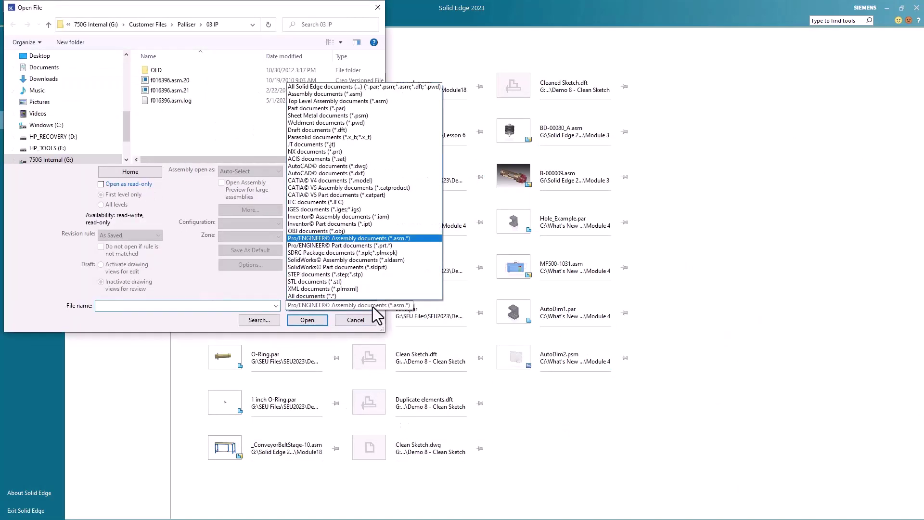
click(377, 239)
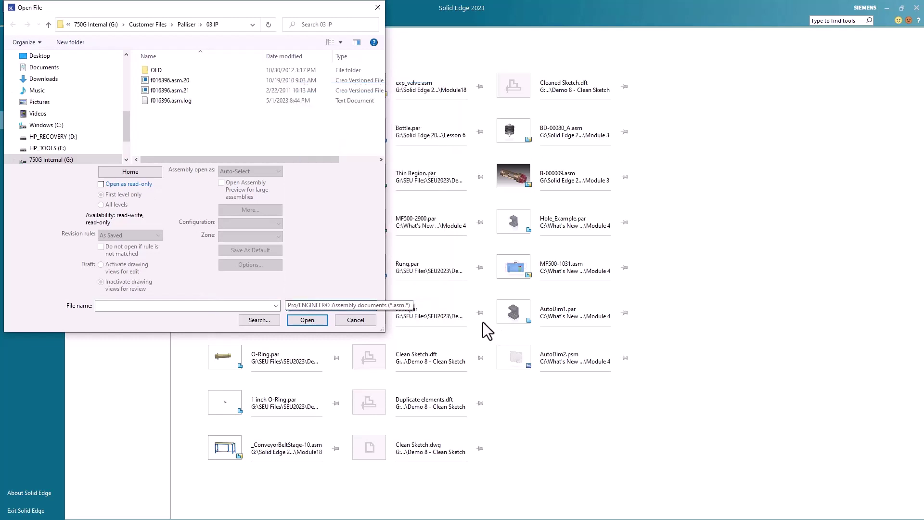
click(172, 90)
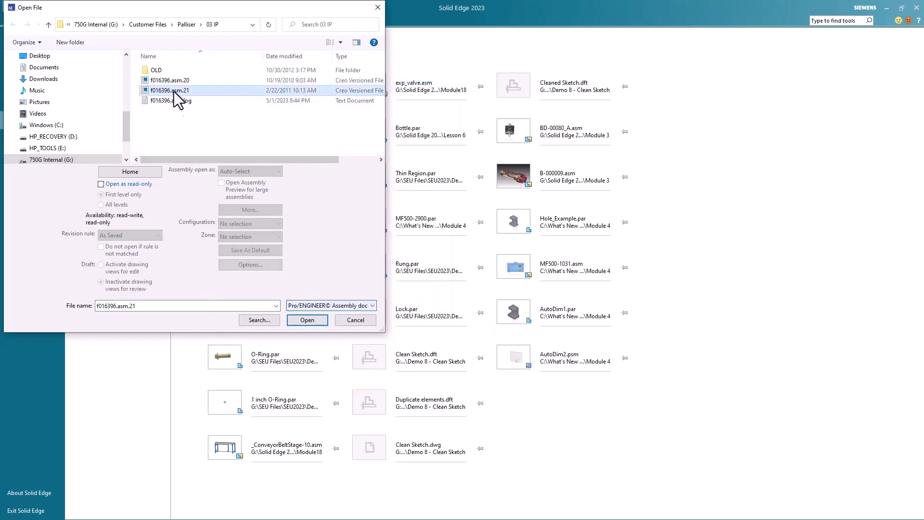
click(308, 320)
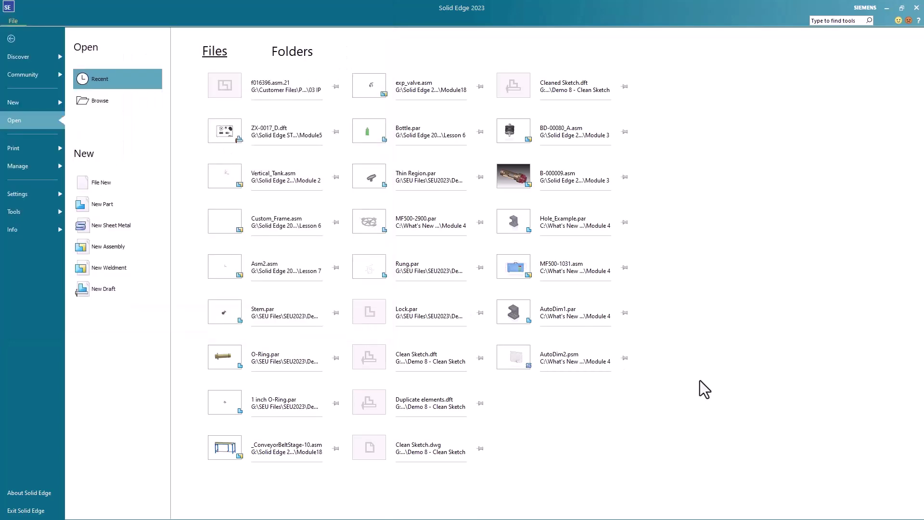
key(ctrl+n)
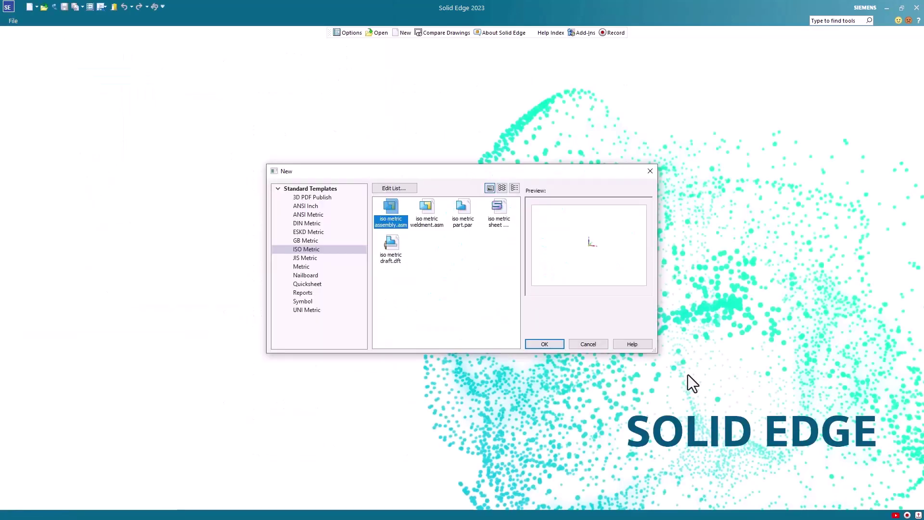
click(544, 344)
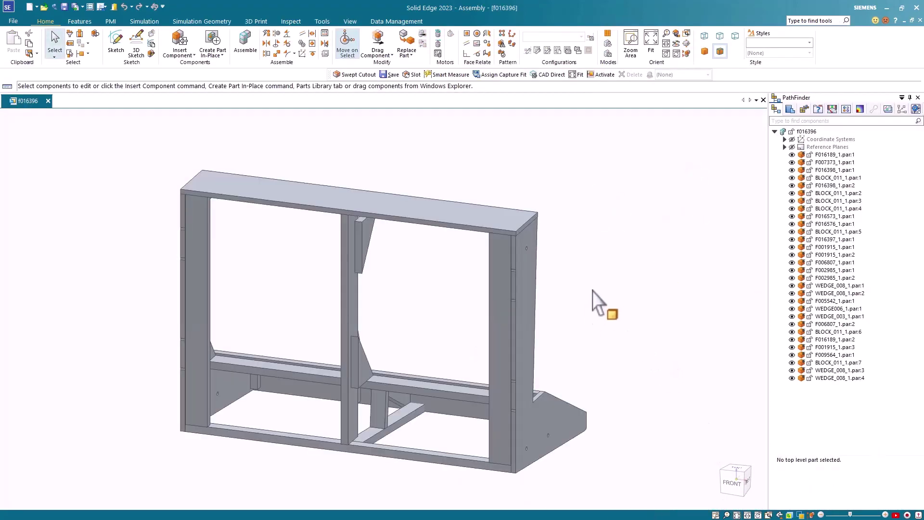
- Orbit the loveseat frame toward a top view, then to an oblique overhead angle
middle_drag(593, 291, 607, 434)
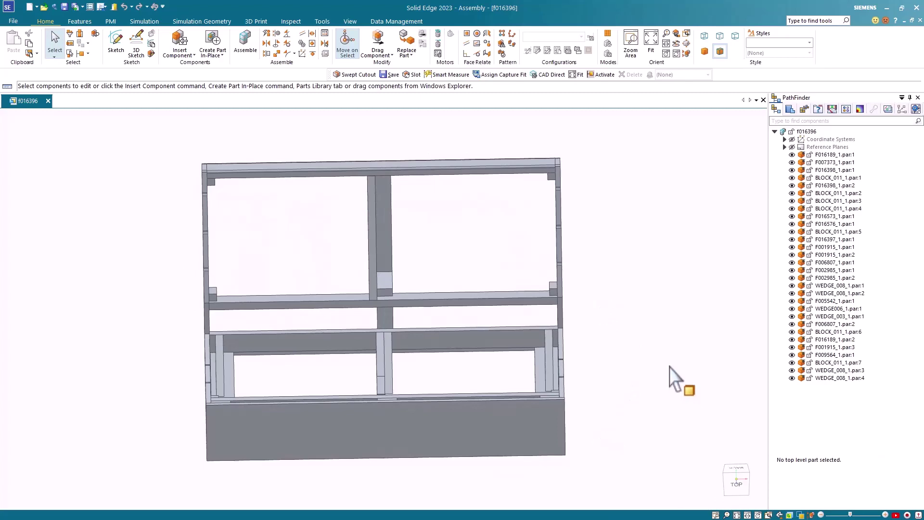
middle_drag(653, 308, 636, 290)
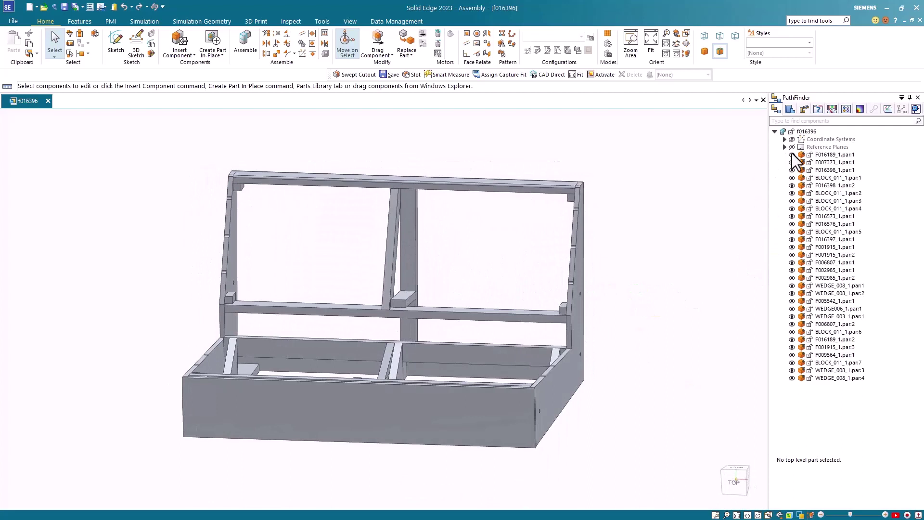
- Select all 30 Ground relationships in the Assembly Relationships list and delete them
click(324, 35)
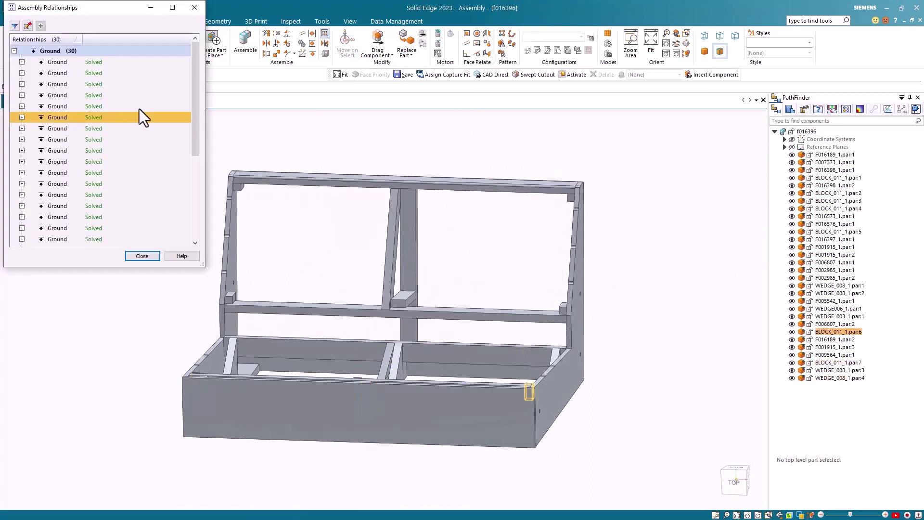
drag(195, 124, 200, 99)
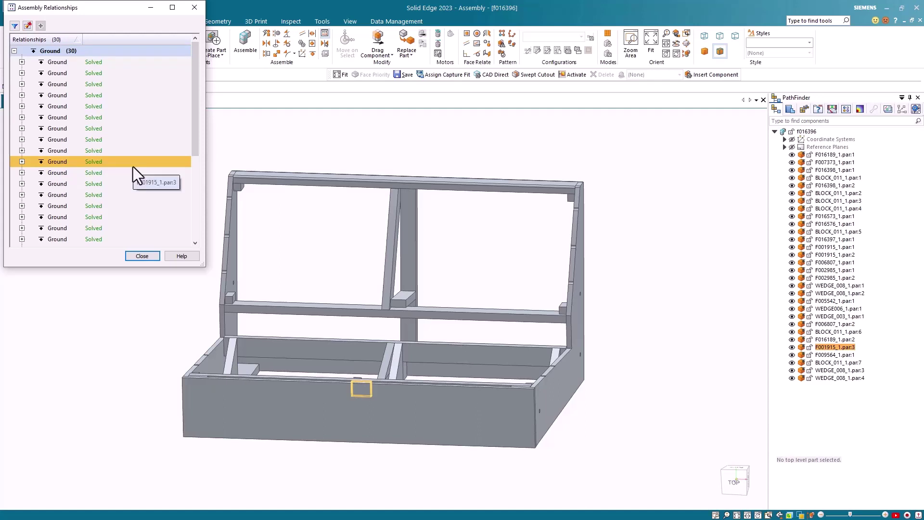
key(ctrl+a)
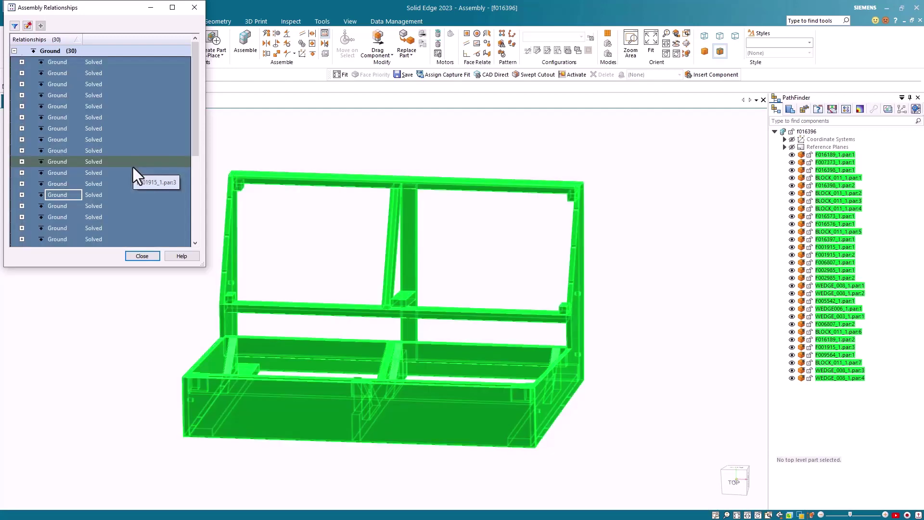
right_click(143, 192)
click(169, 407)
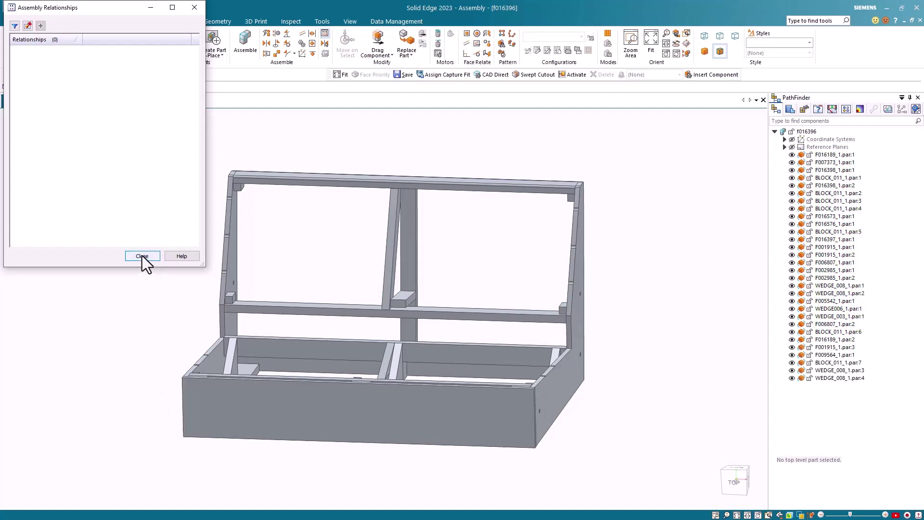
click(142, 255)
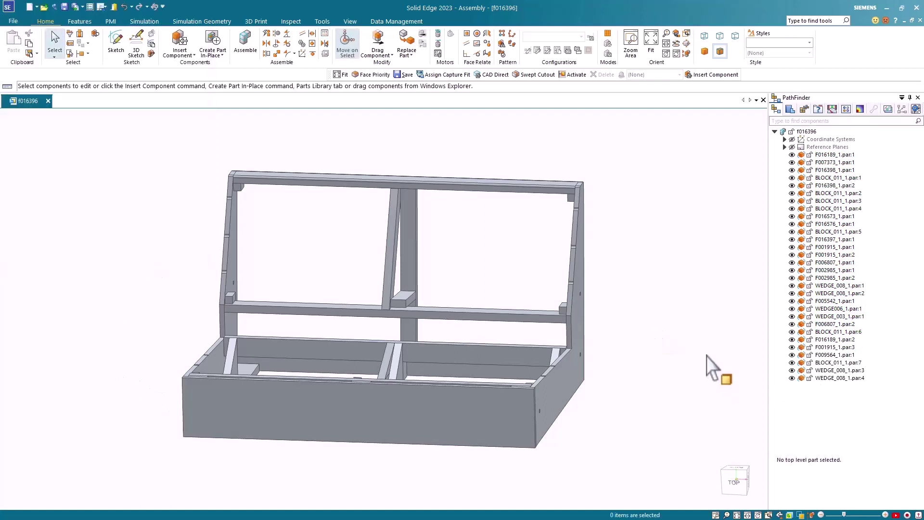
- Switch to the TOP view, fit the frame on screen, and set selection to Face Priority
shift+middle_drag(642, 390, 593, 372)
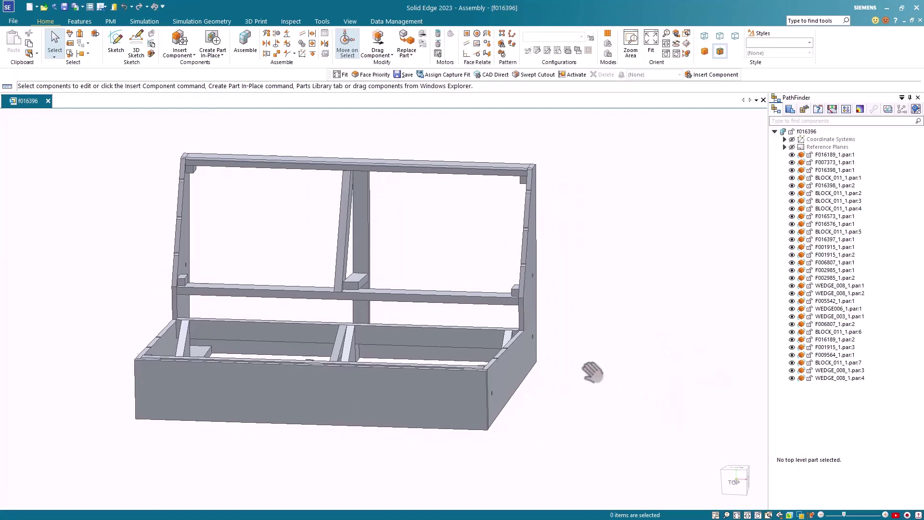
click(735, 482)
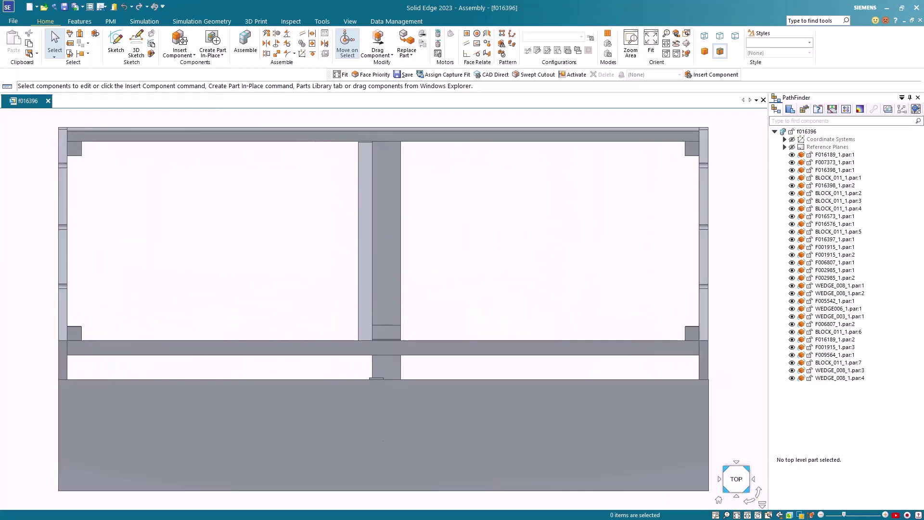
scroll(506, 380, down, 4)
scroll(681, 404, up, 2)
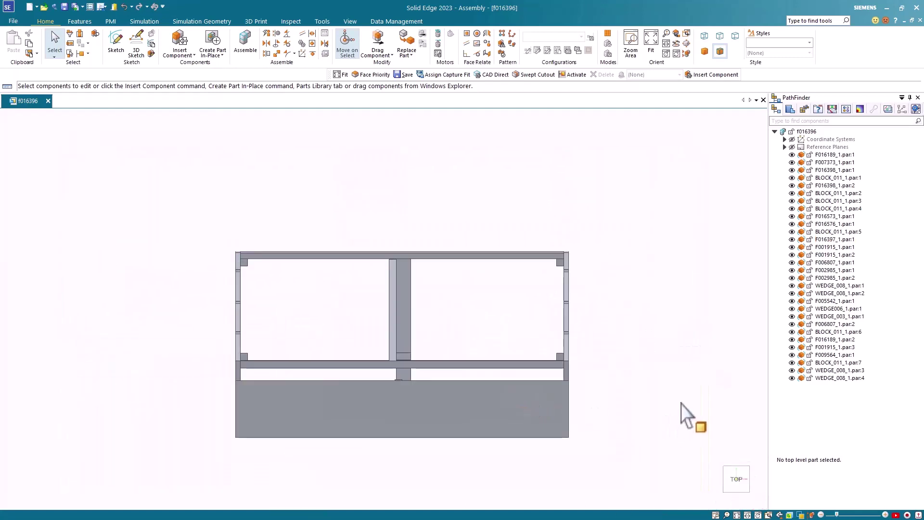
shift+middle_drag(681, 404, 622, 365)
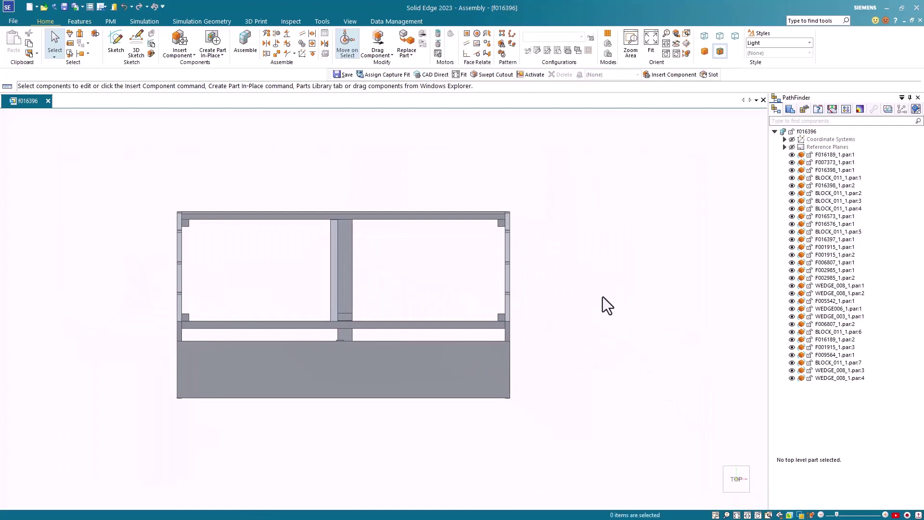
click(54, 57)
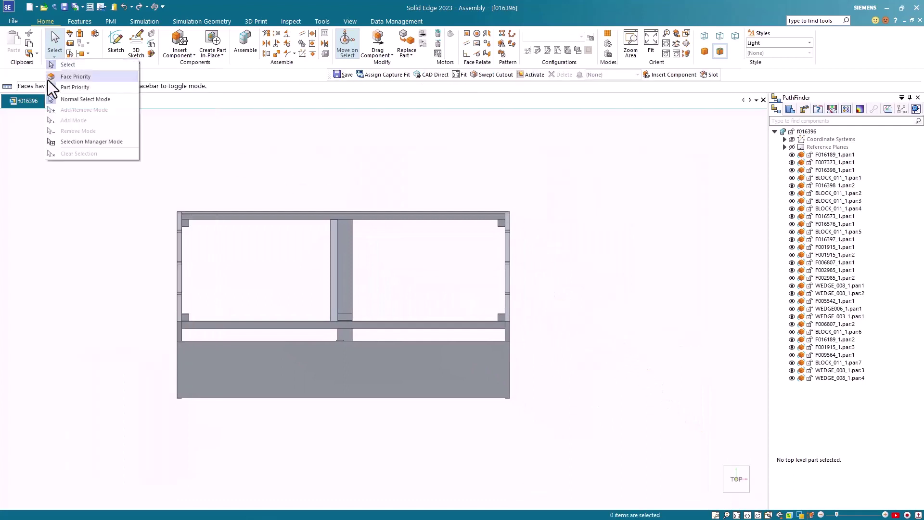
click(80, 77)
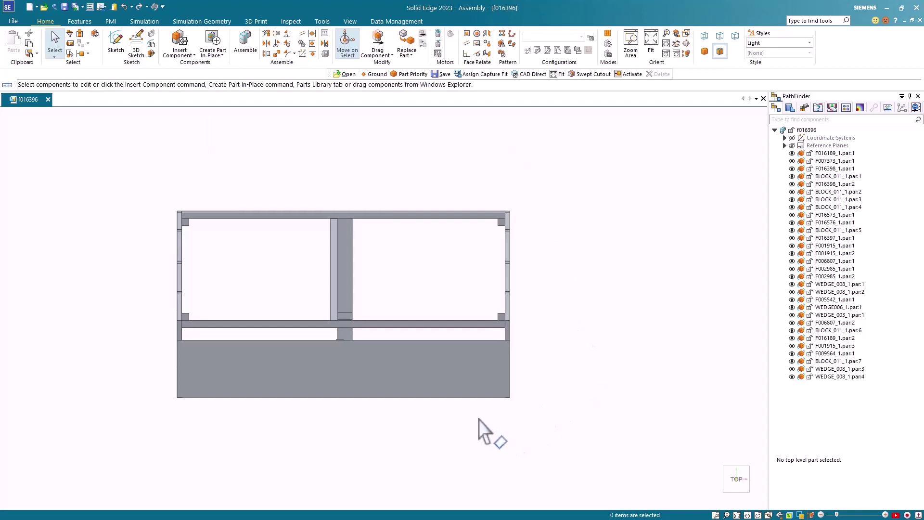
- Move the frame's right-end faces 537 mm outward along the horizontal axis, Symmetric turned off
drag(467, 417, 549, 186)
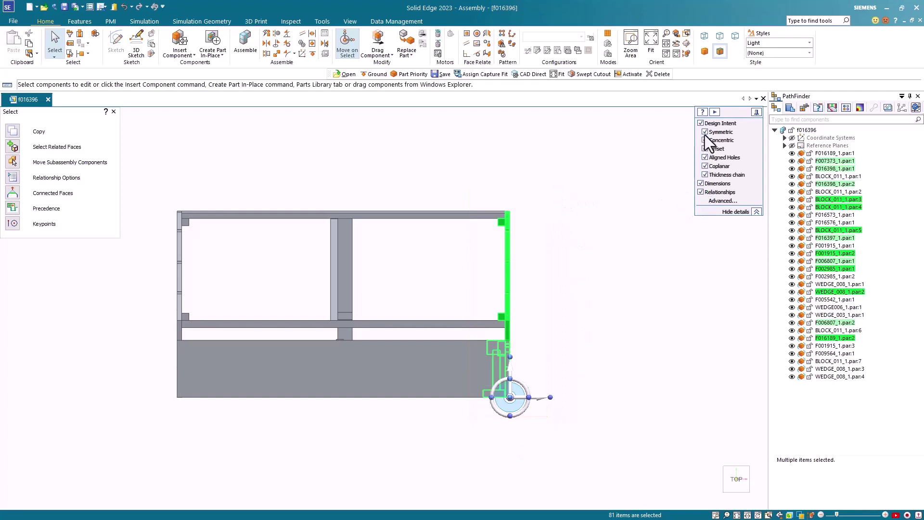
click(705, 132)
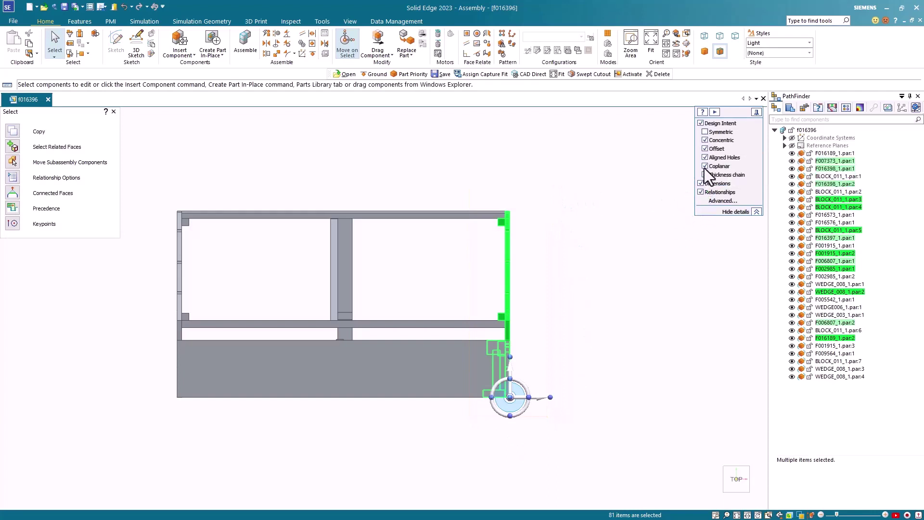
click(539, 398)
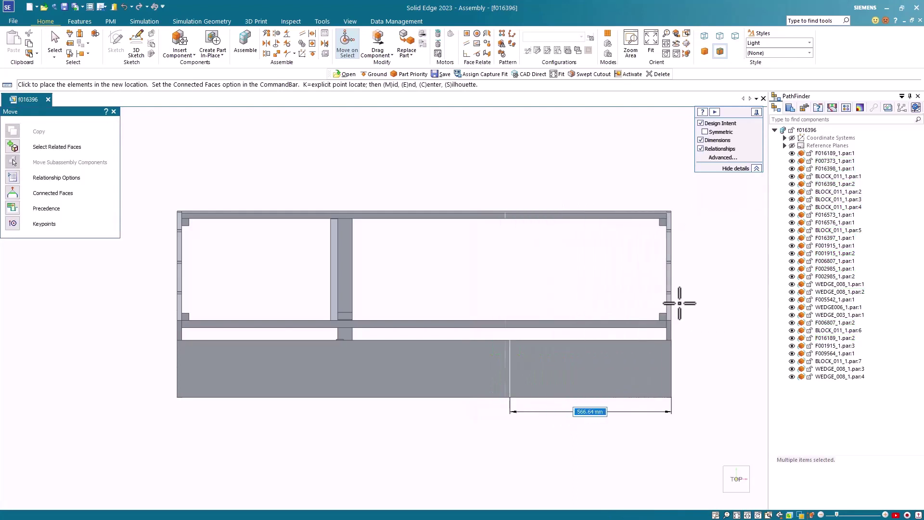
text(537)
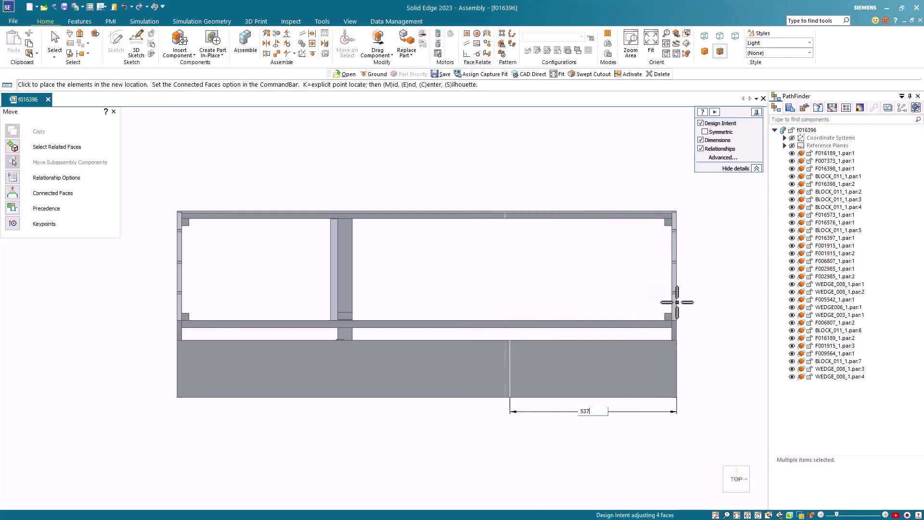
key(Return)
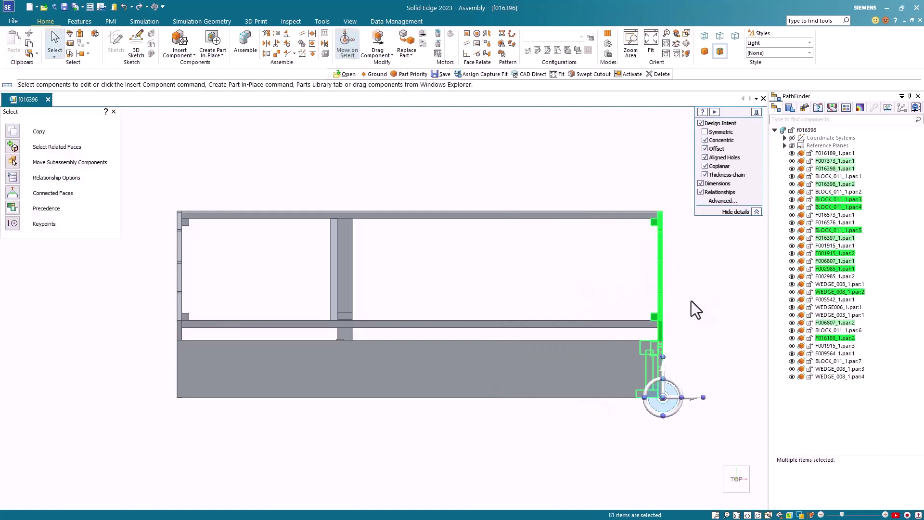
key(Escape)
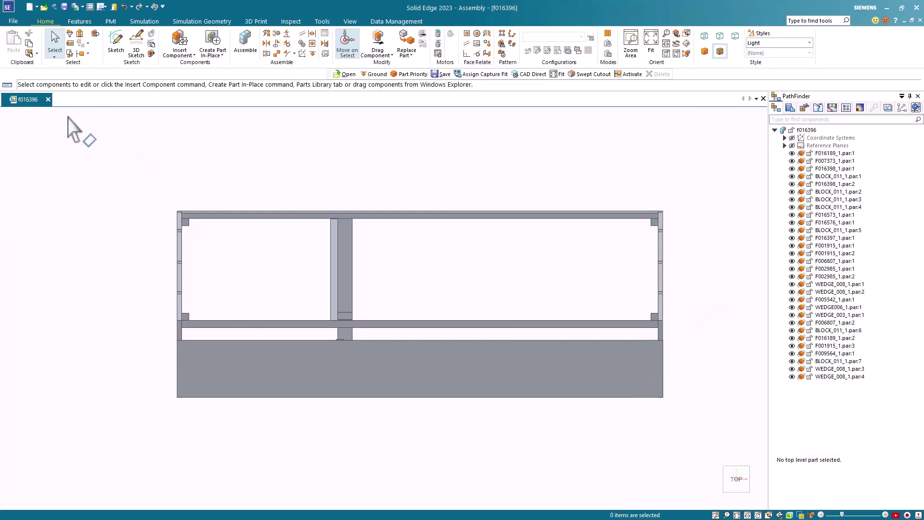
- Switch to Part Priority and copy the centre post parts 548 mm to the right
click(56, 55)
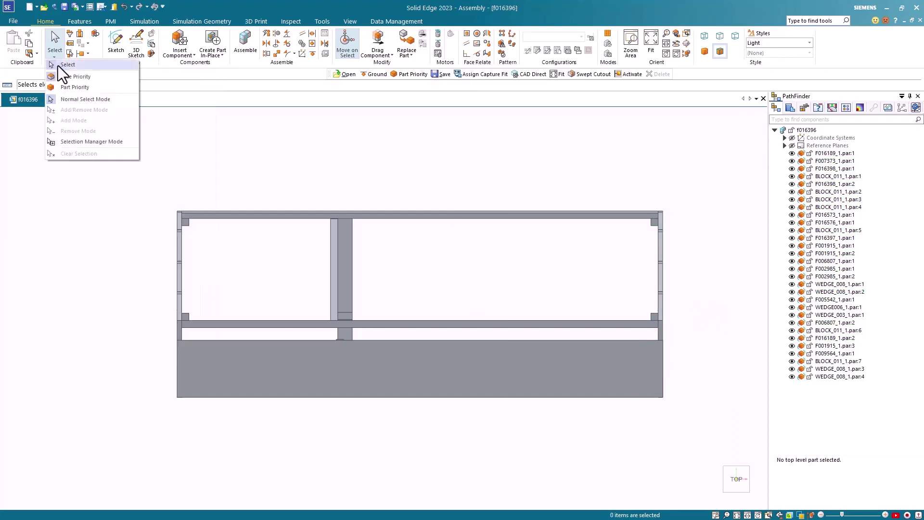
click(79, 86)
drag(293, 422, 388, 177)
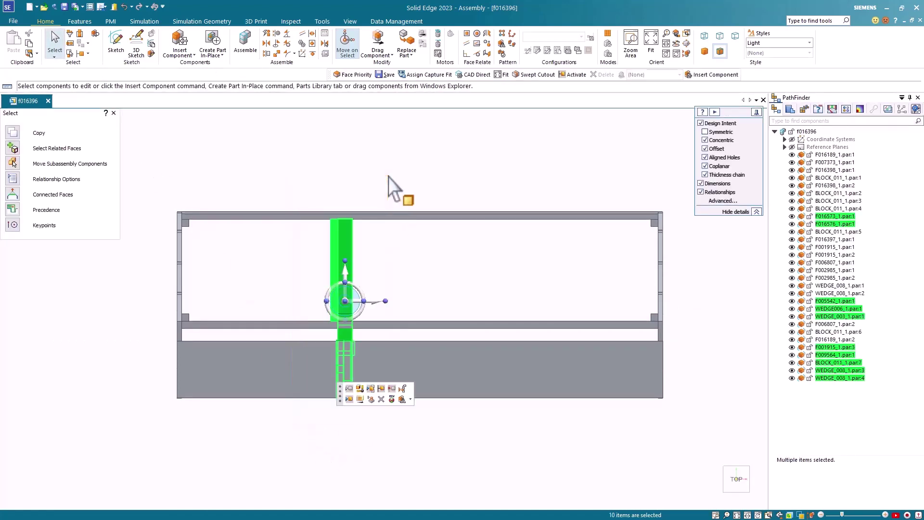
click(13, 134)
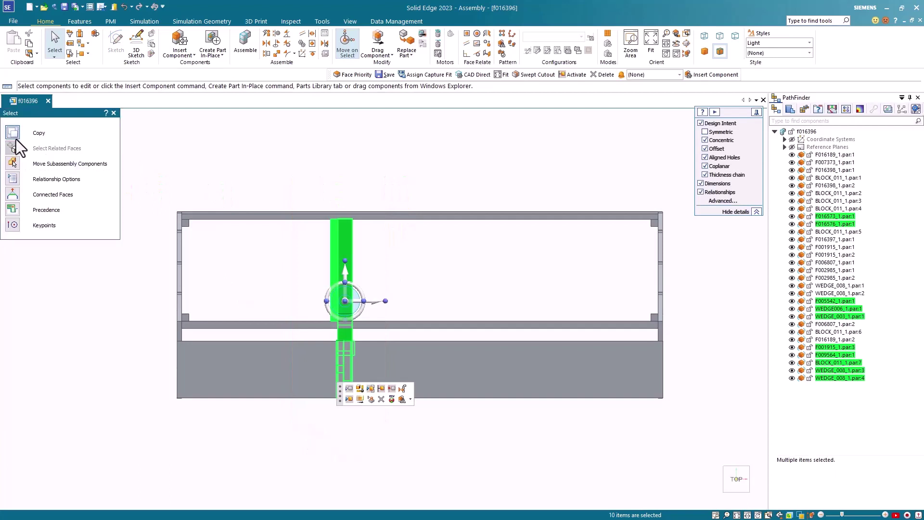
click(370, 302)
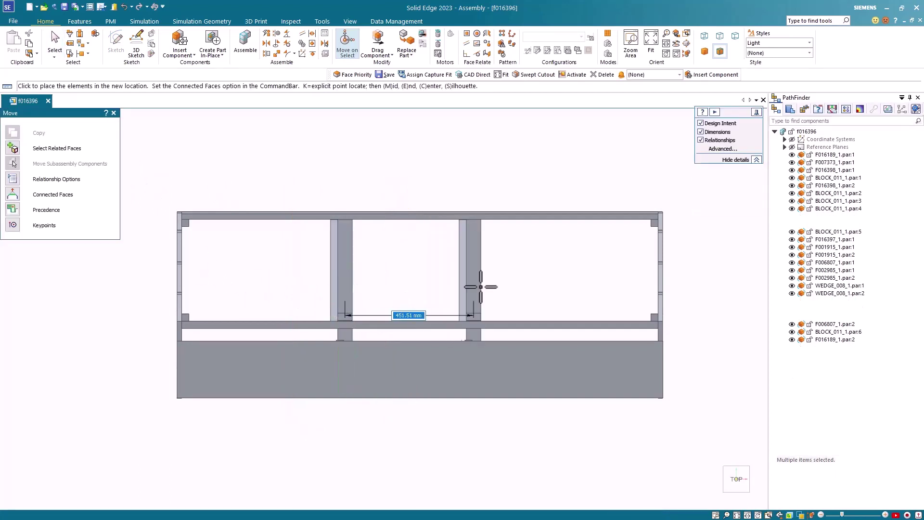
text(548)
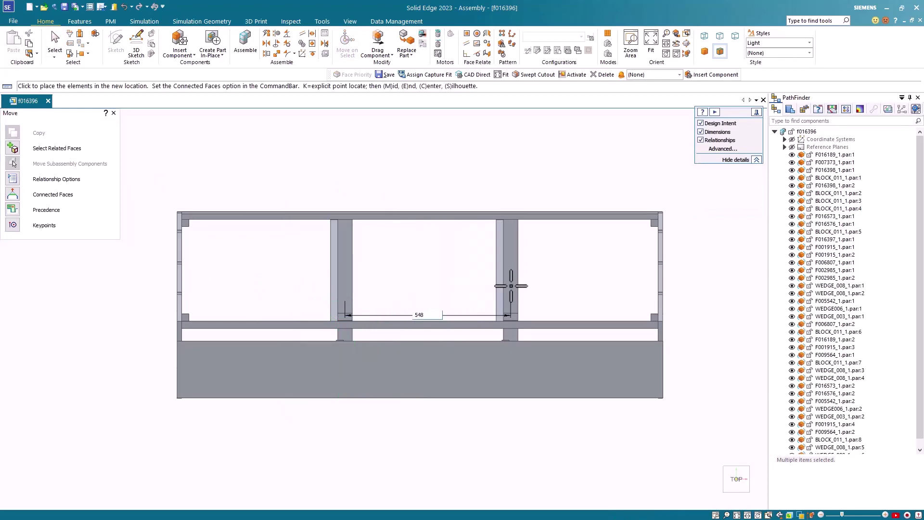
key(Return)
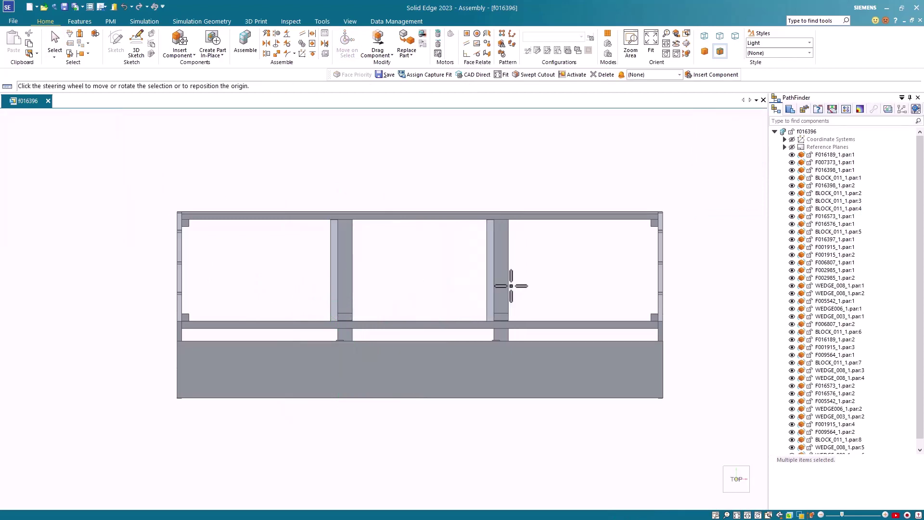
- Ground the frame's components and confirm 40 solved Ground relationships in the Relationships Manager
click(666, 437)
mouse_move(699, 428)
middle_down()
mouse_move(670, 419)
mouse_move(632, 437)
mouse_move(614, 467)
mouse_move(612, 456)
mouse_move(646, 431)
mouse_move(693, 431)
middle_up()
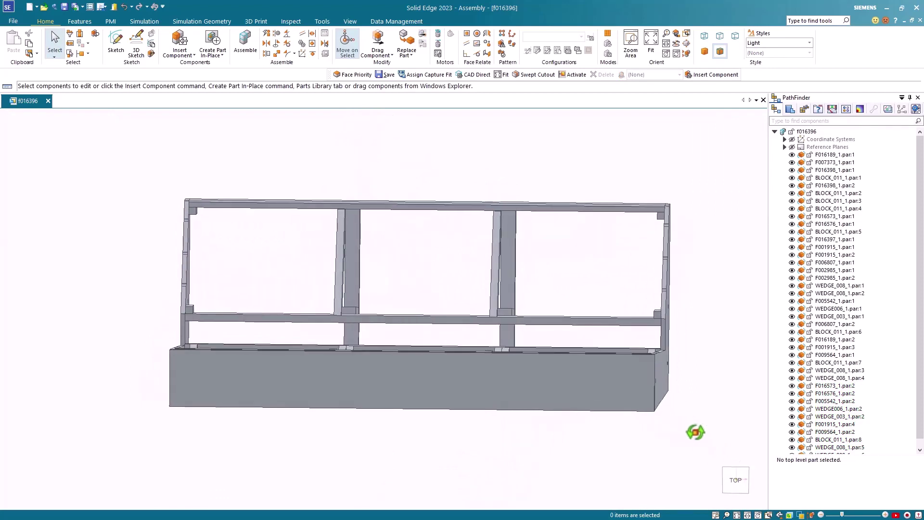
click(312, 54)
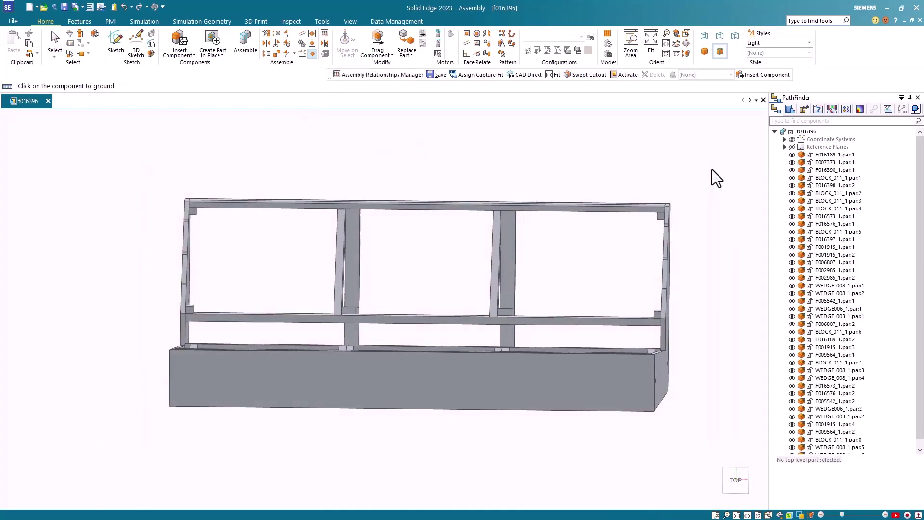
click(326, 36)
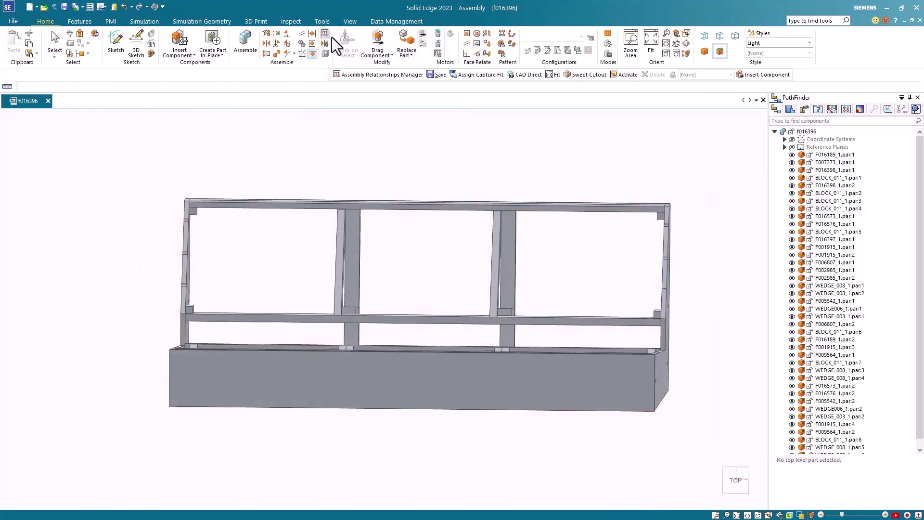
drag(197, 115, 183, 72)
- Close the Assembly Relationships dialog and orbit to inspect the widened three-bay frame
click(141, 255)
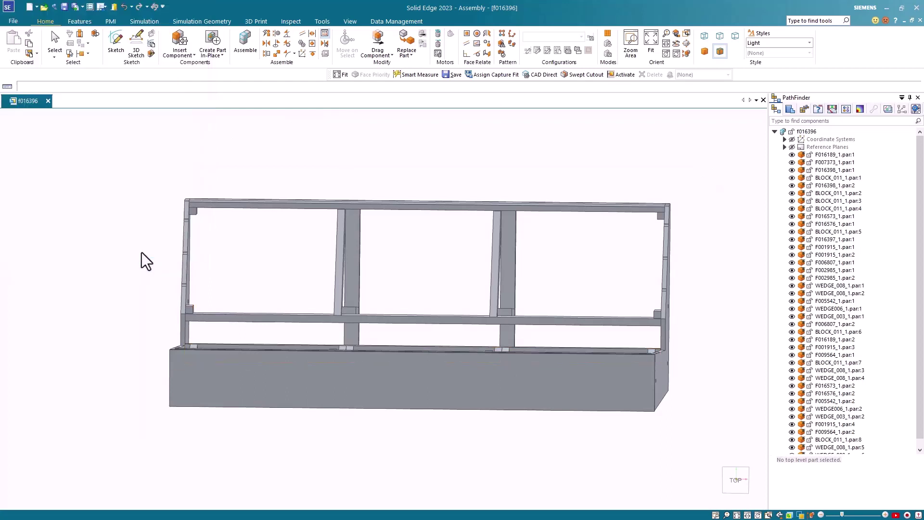
middle_drag(616, 129, 614, 153)
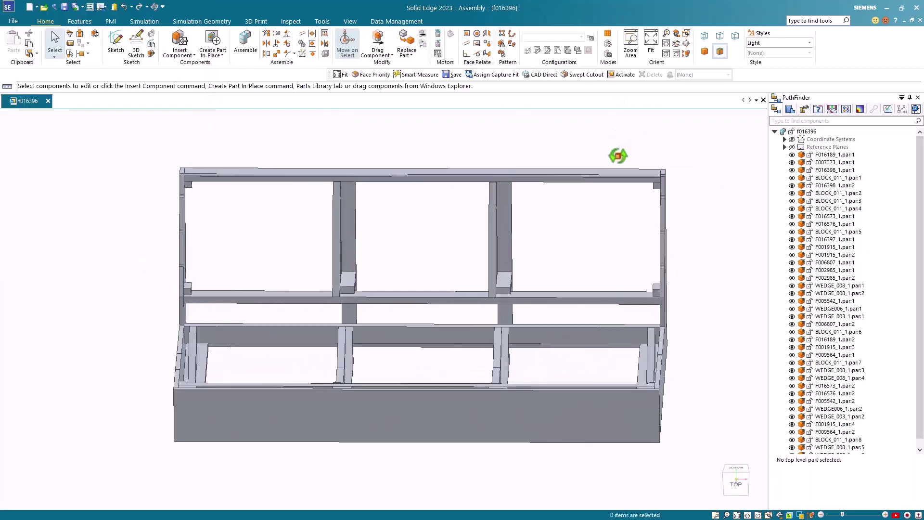
middle_drag(735, 208, 746, 199)
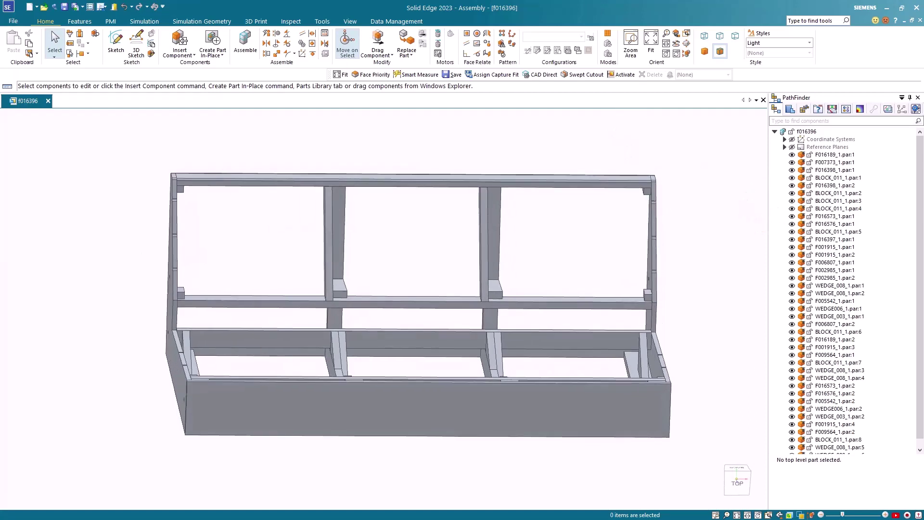